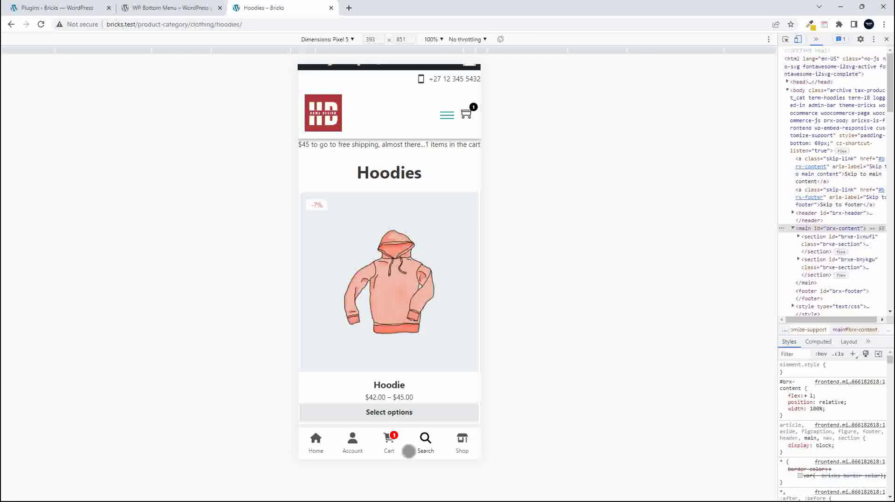
# Step: Examine the mobile bottom menu on the Hoodies page by opening and closing its Search bar and full-screen Shop menu
pyautogui.click(425, 443)
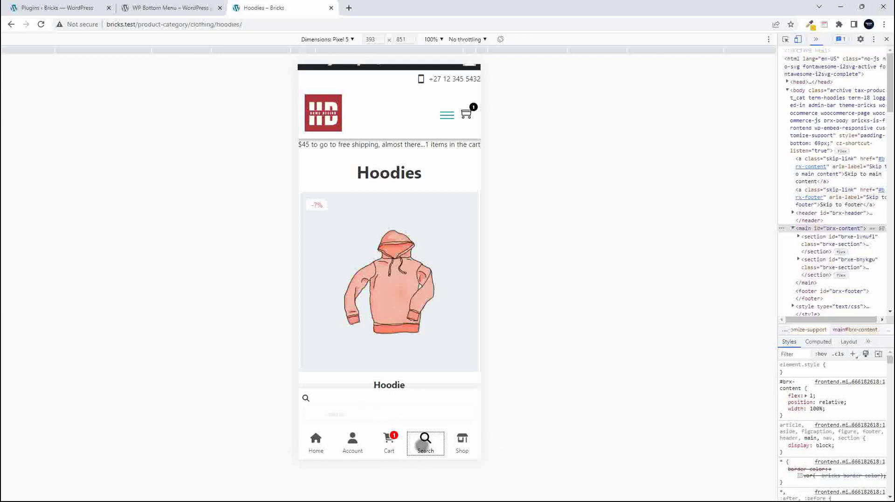
pyautogui.click(425, 445)
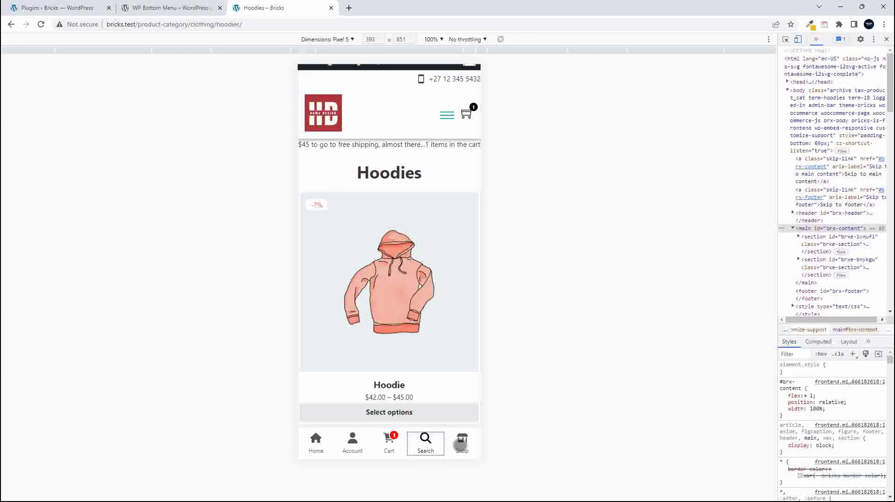
pyautogui.click(465, 444)
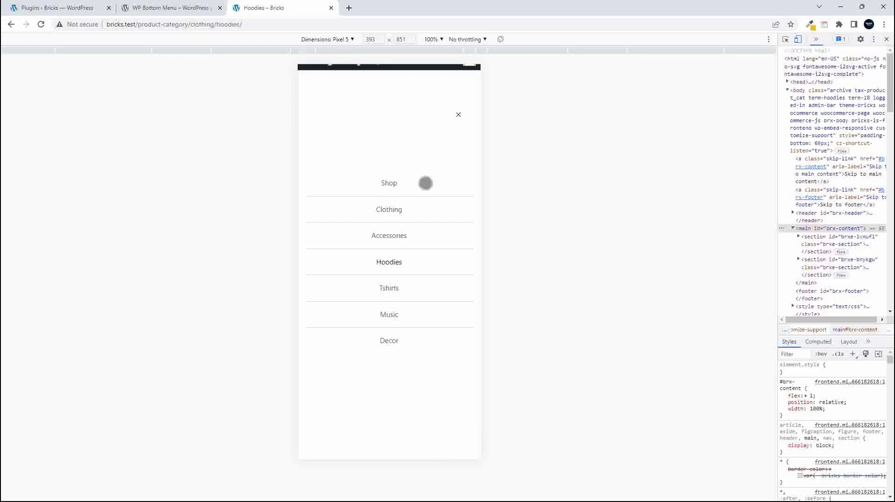
pyautogui.moveTo(392, 155); pyautogui.dragTo(382, 323)
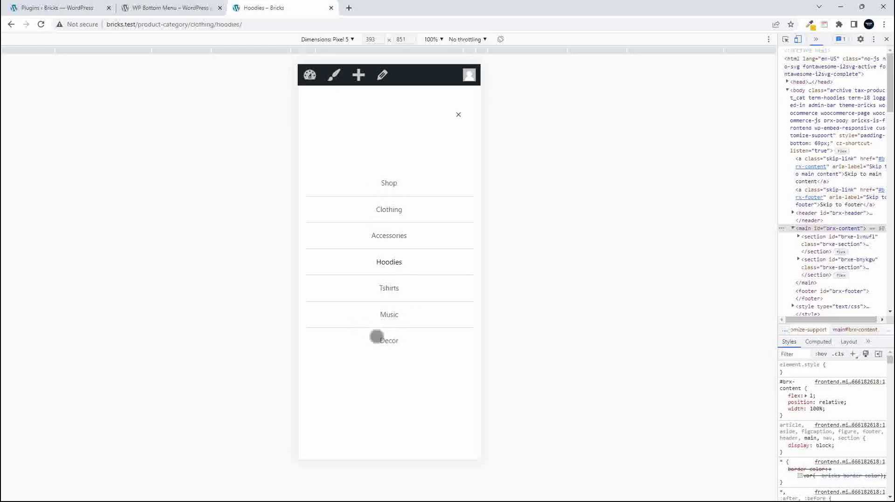
pyautogui.click(459, 115)
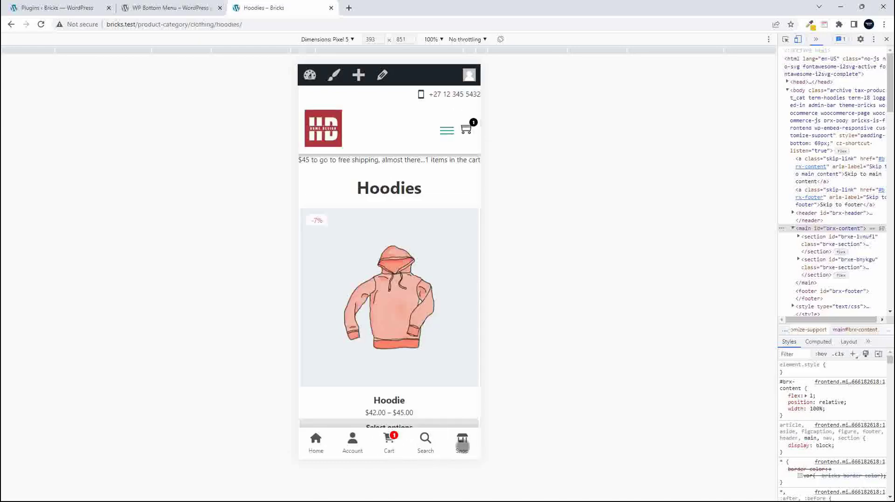
pyautogui.click(461, 440)
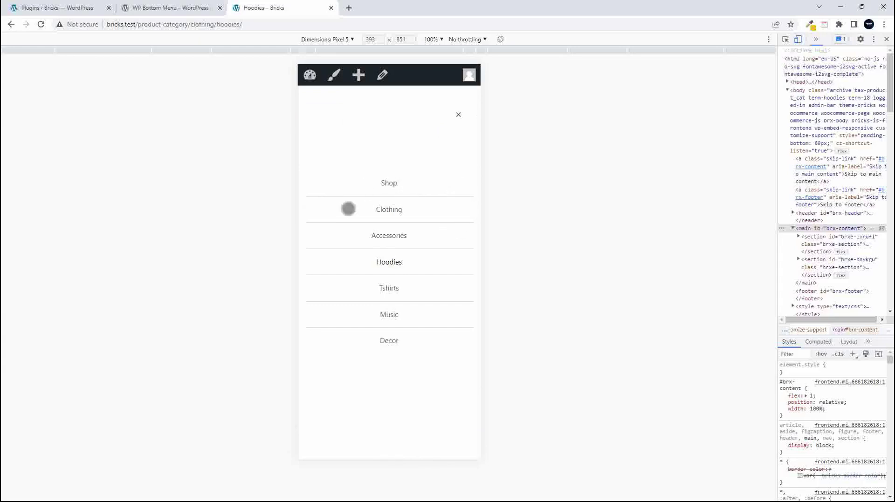
pyautogui.click(461, 266)
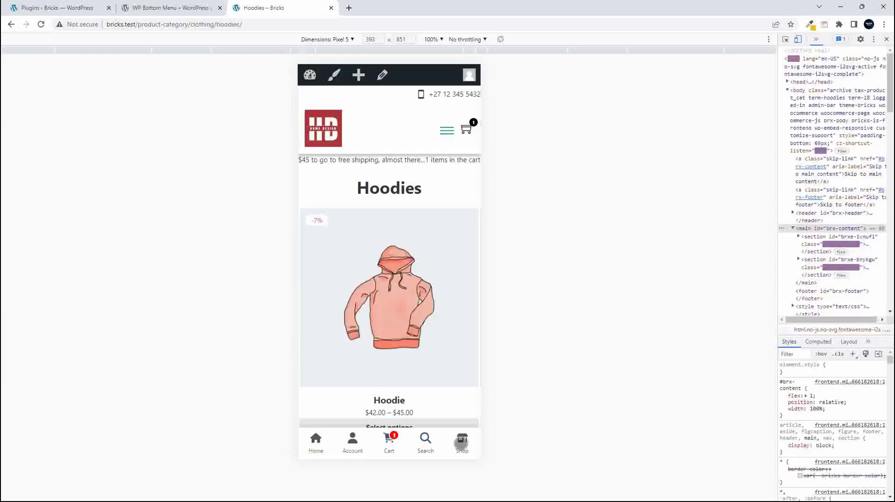
pyautogui.click(462, 440)
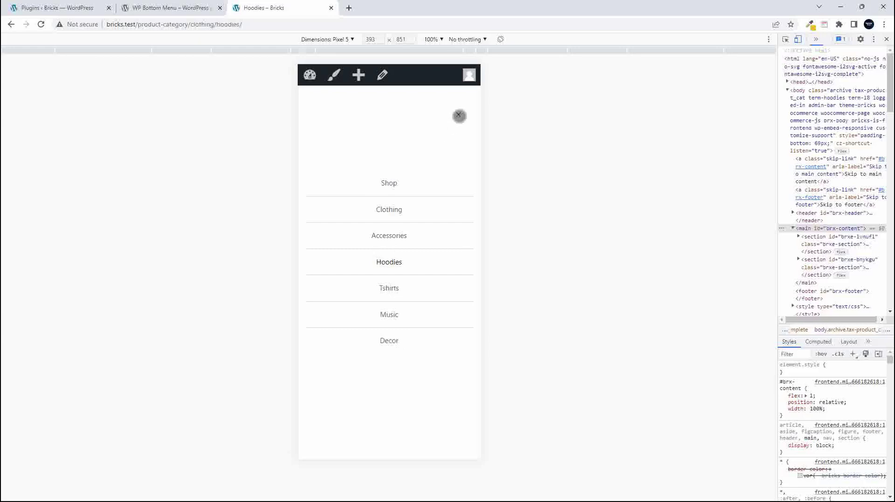
pyautogui.click(458, 115)
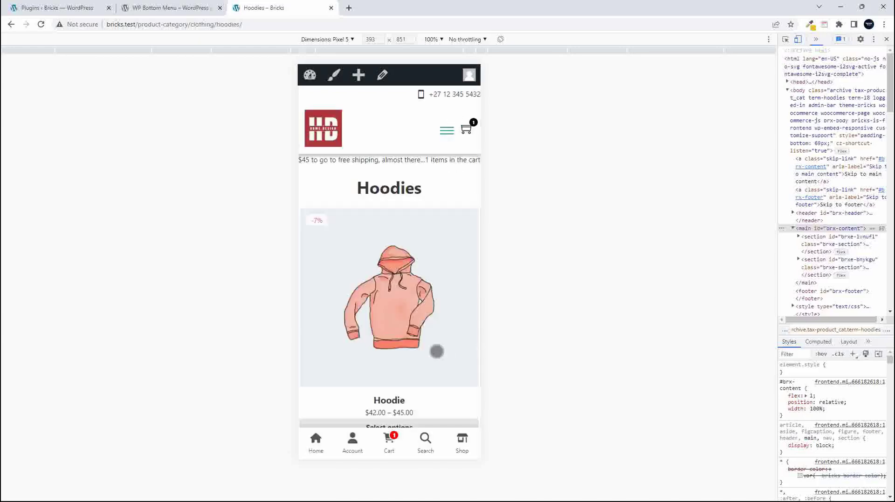
# Step: Review the WP Bottom Menu plugin page and read the FAQ answer on how to search for custom post types
pyautogui.click(173, 7)
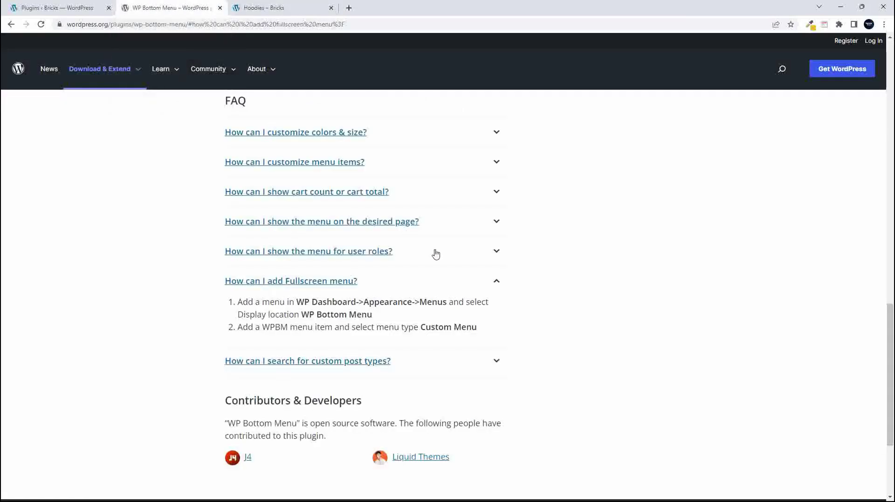
pyautogui.scroll(15, 438, 258)
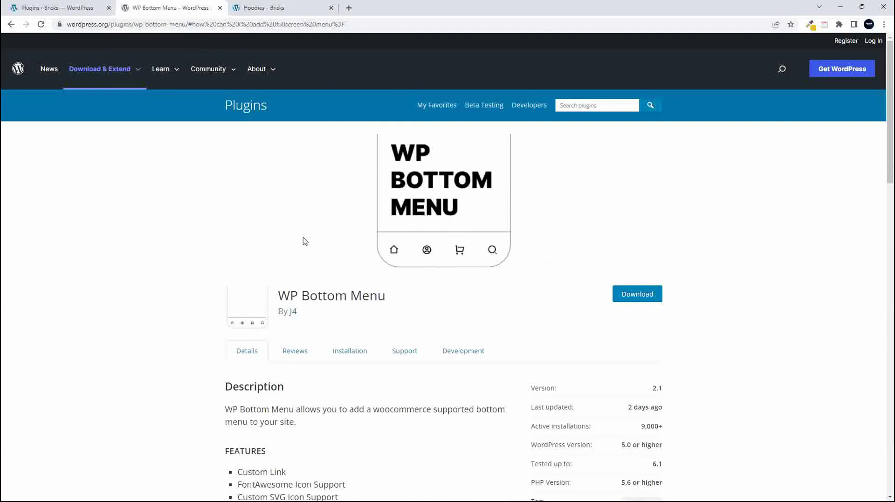
pyautogui.scroll(-15, 298, 254)
pyautogui.scroll(3, 301, 259)
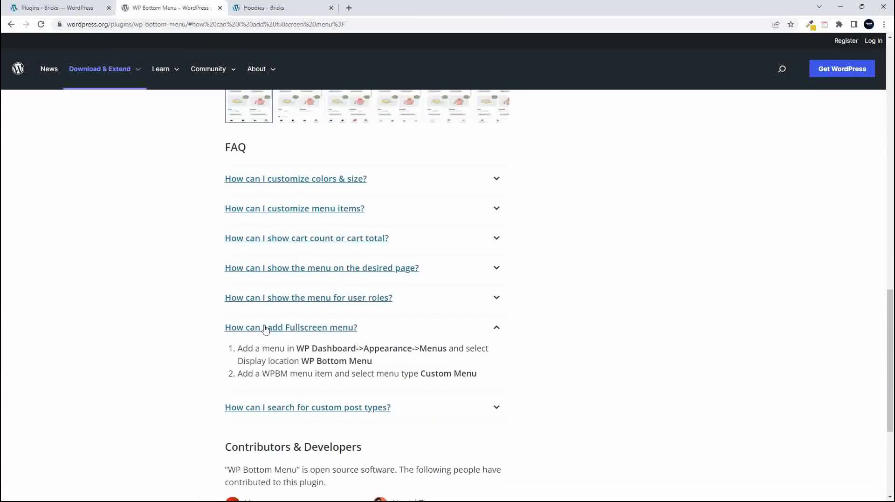
pyautogui.click(346, 408)
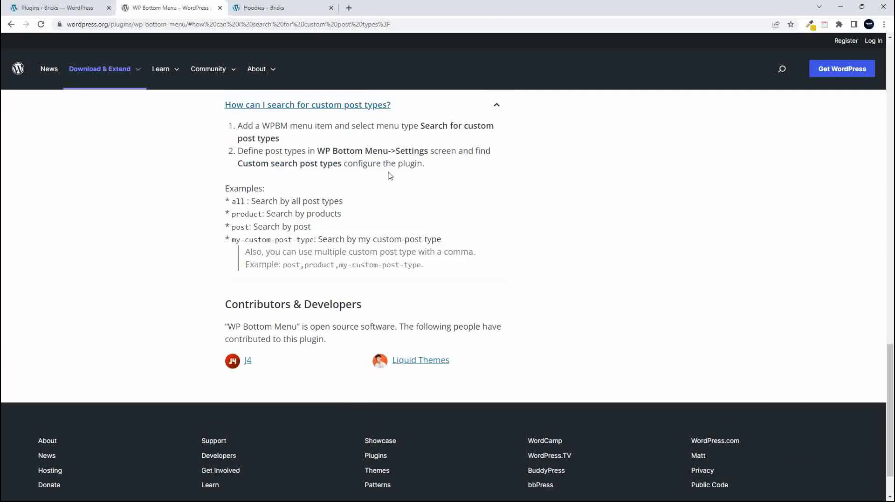
# Step: Return to the Hoodies page and check the full-screen Shop menu once more, closing it again
pyautogui.click(275, 7)
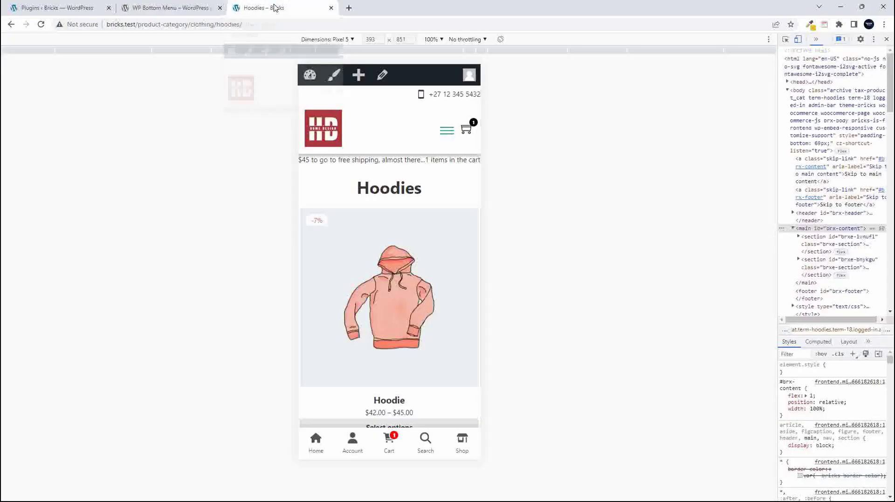
pyautogui.click(471, 448)
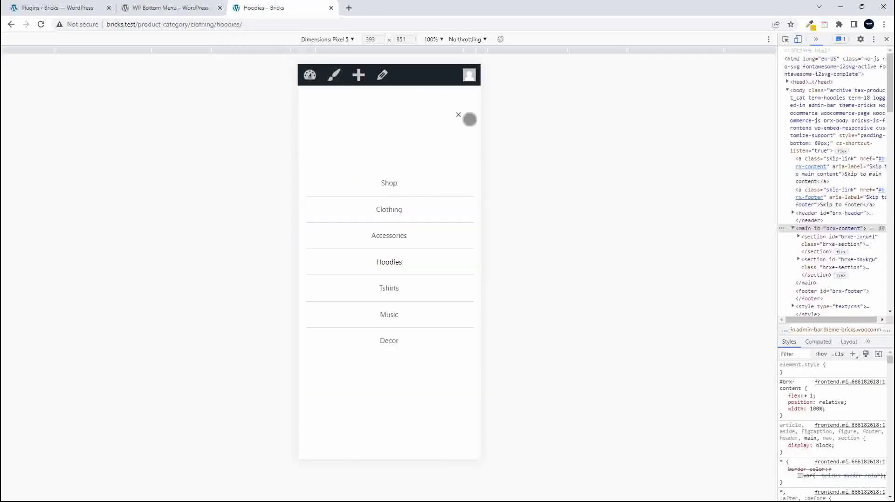
pyautogui.click(459, 115)
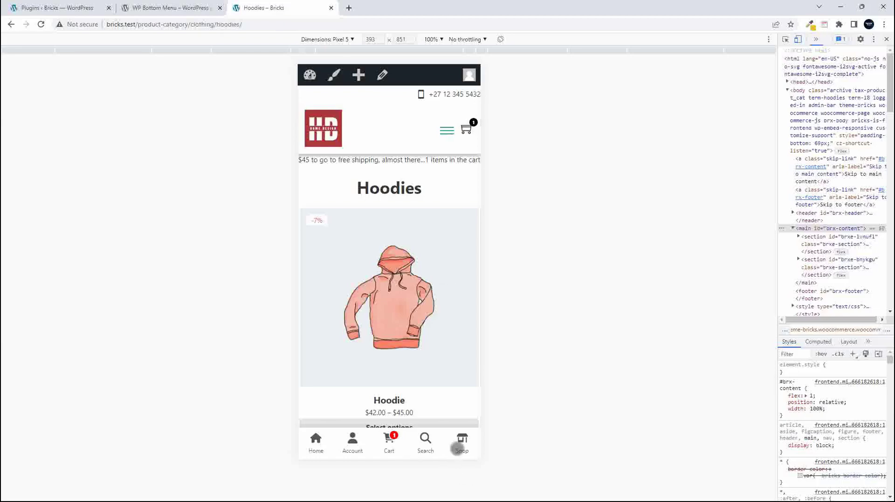
# Step: Go to the installed plugins in the WordPress admin and open the settings of WP Bottom Menu
pyautogui.click(50, 9)
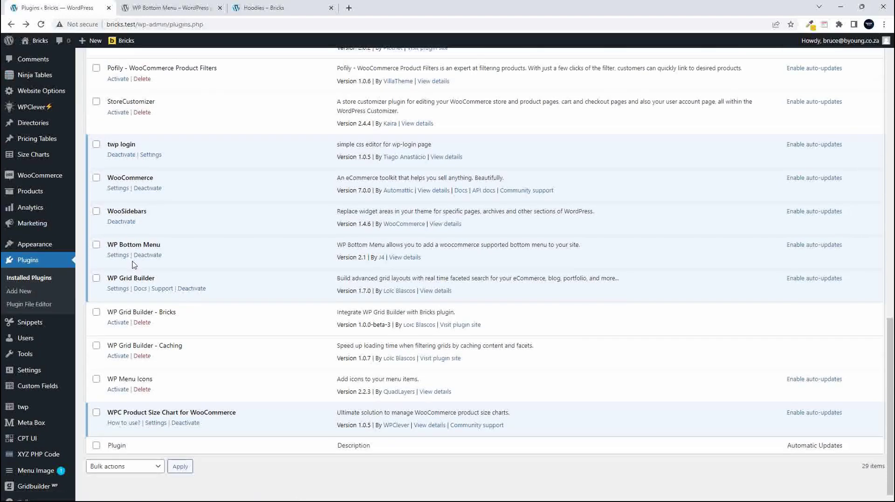
pyautogui.moveTo(109, 241); pyautogui.dragTo(167, 247)
pyautogui.click(191, 252)
pyautogui.click(122, 257)
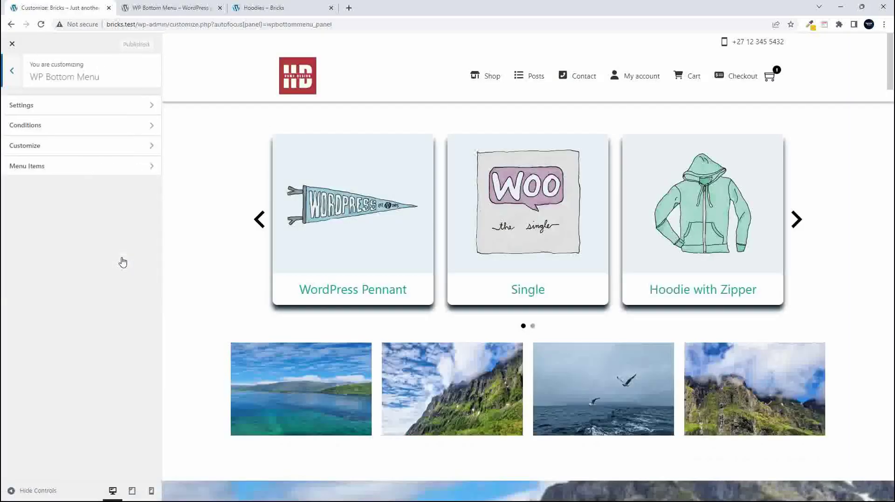
# Step: Switch the customizer preview to tablet size and check the full-screen Shop menu of the bottom menu there
pyautogui.click(132, 491)
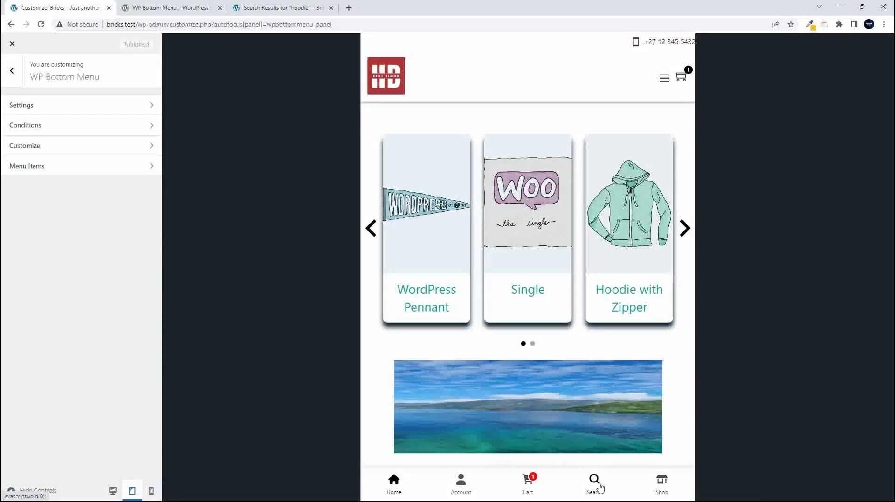
pyautogui.click(660, 485)
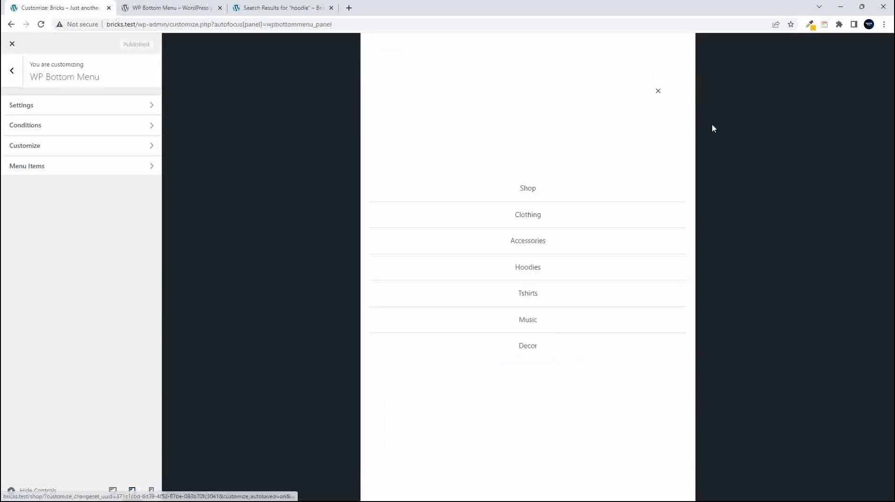
pyautogui.click(657, 91)
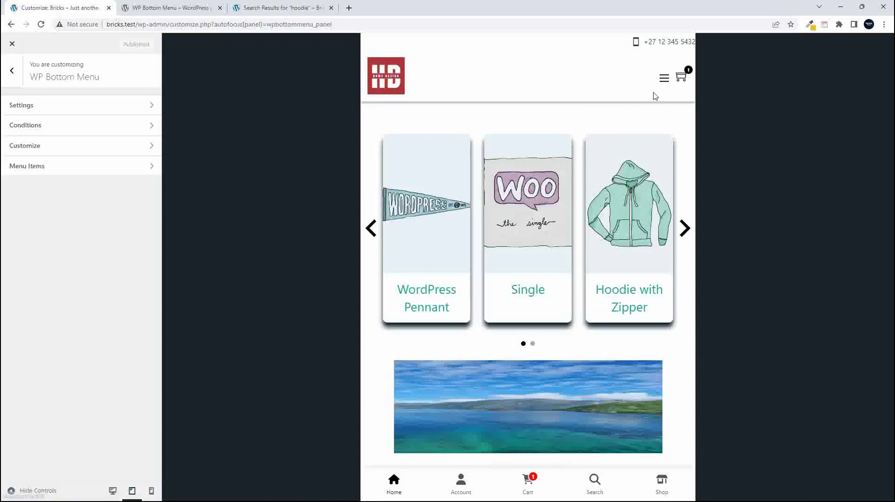
# Step: Change the menu type of the fourth menu item, Search, to Search for custom post types
pyautogui.click(51, 166)
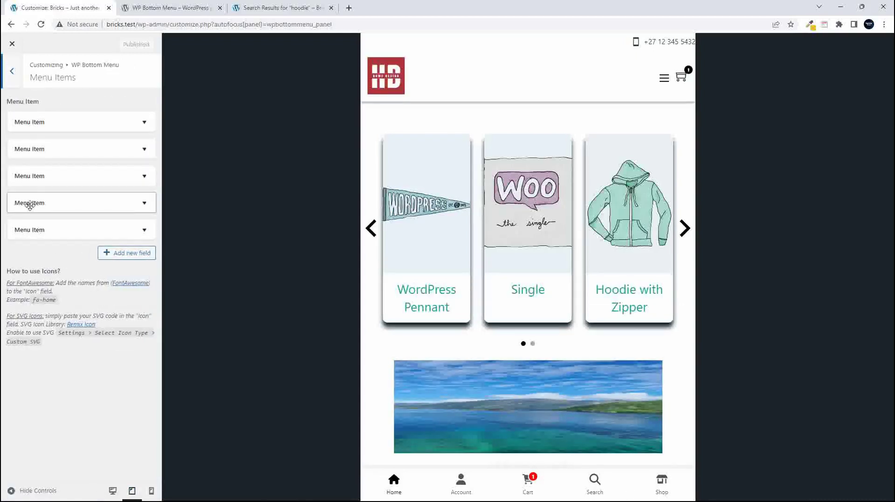
pyautogui.click(142, 203)
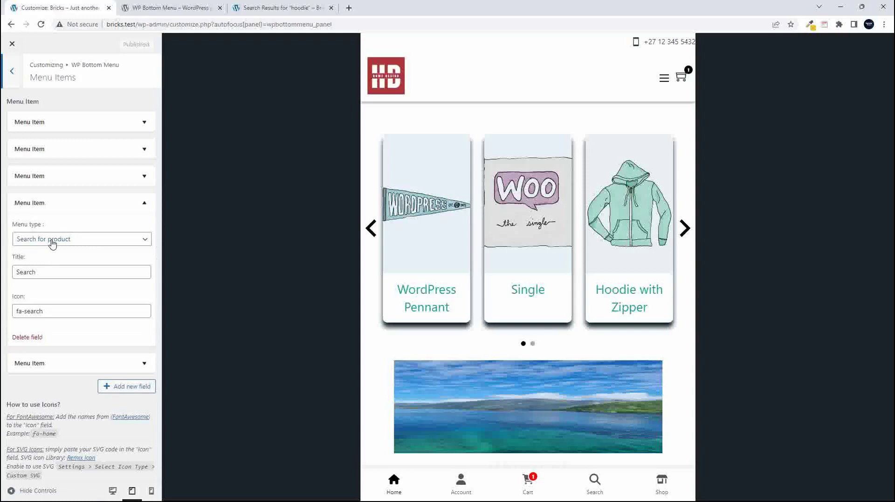
pyautogui.click(52, 242)
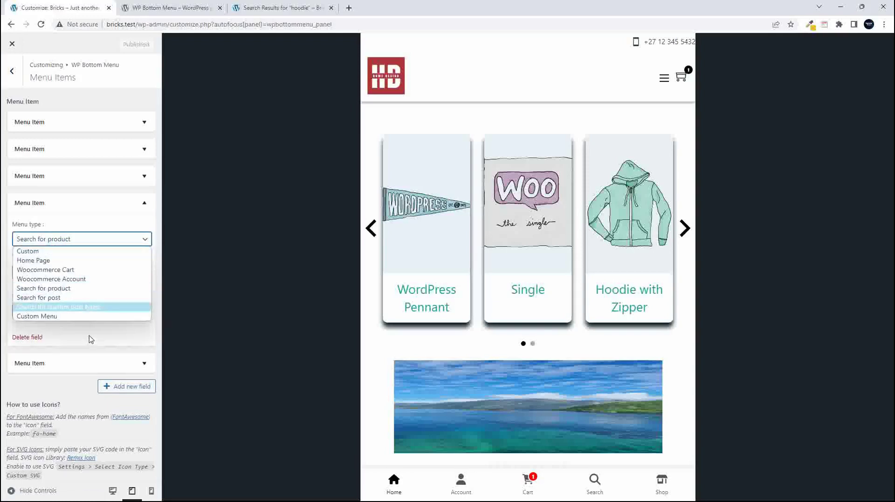
pyautogui.click(90, 336)
pyautogui.click(50, 242)
pyautogui.click(90, 308)
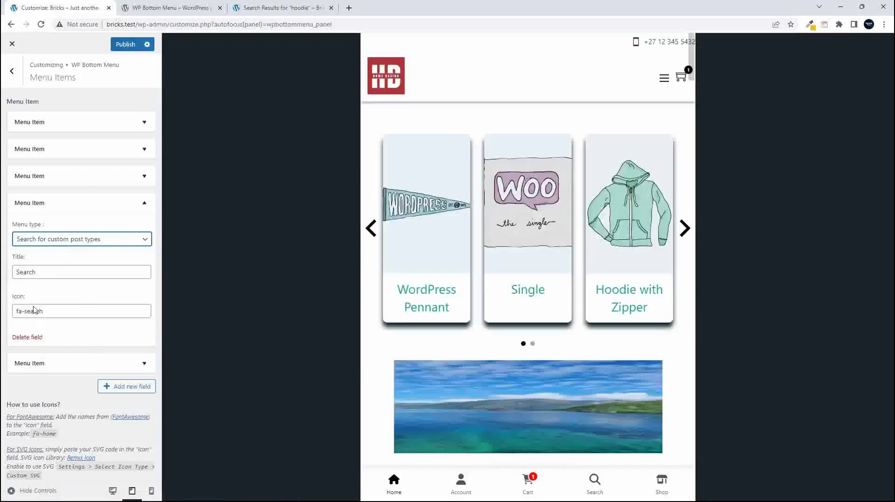
pyautogui.click(145, 204)
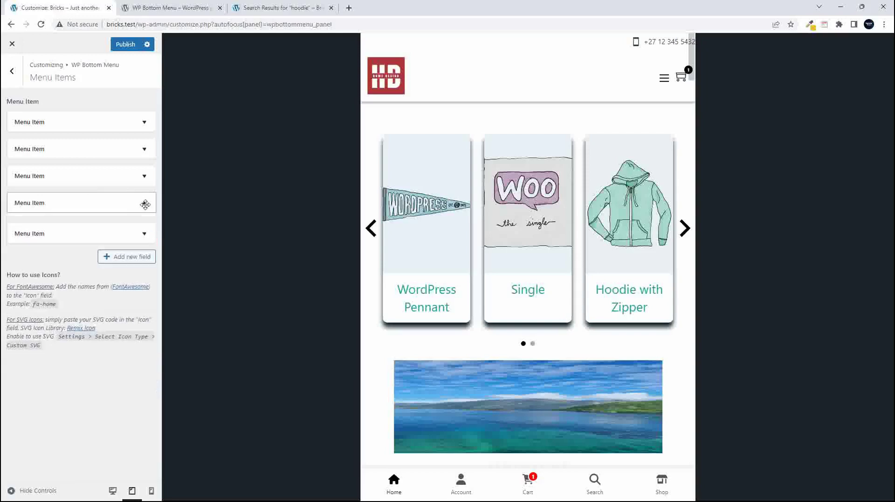
# Step: In the WP Bottom Menu settings, enter post,product,custom-post as the custom search post types and trim the list down to product
pyautogui.click(11, 77)
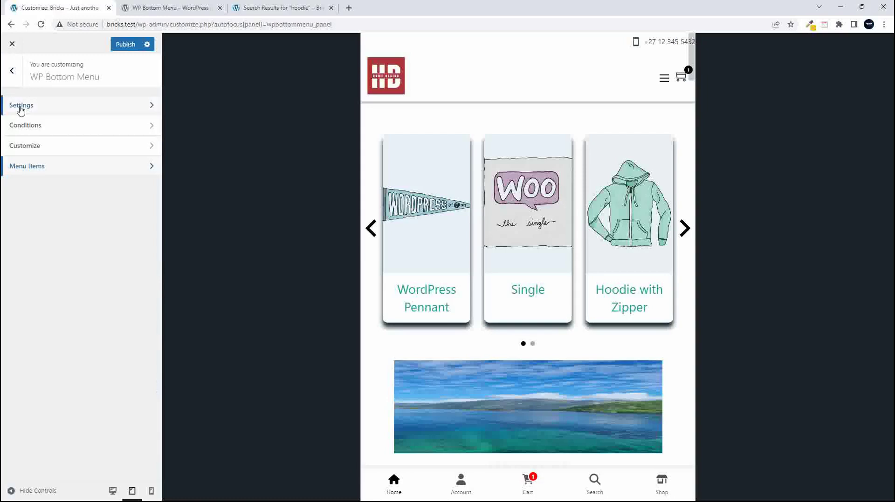
pyautogui.click(21, 106)
pyautogui.click(25, 307)
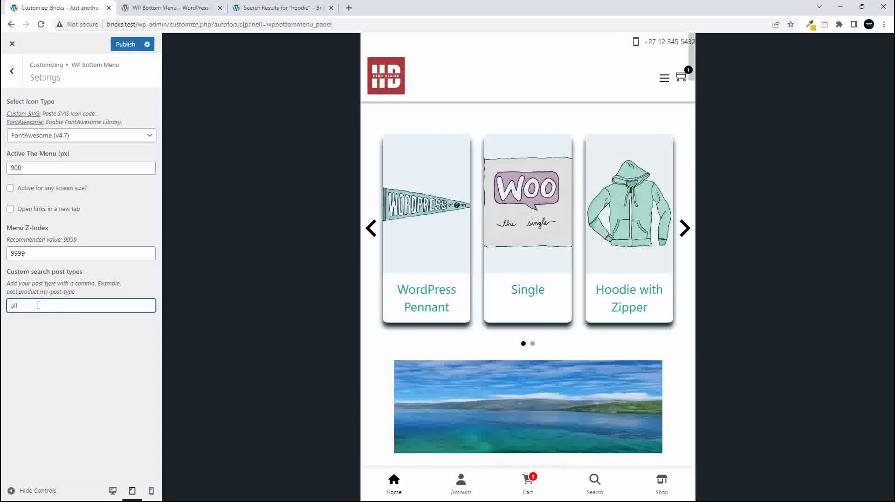
pyautogui.write('st,product')
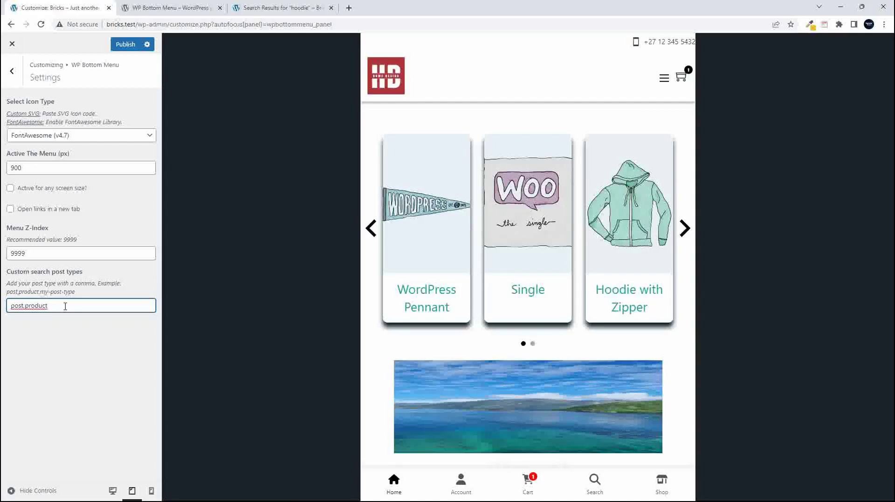
pyautogui.write(',custom-post')
pyautogui.moveTo(50, 306); pyautogui.dragTo(159, 302)
pyautogui.press('BackSpace')
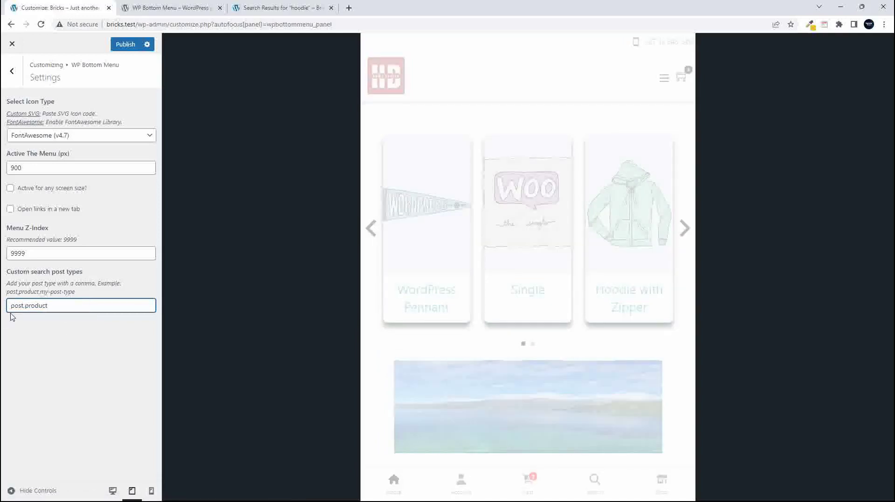
pyautogui.moveTo(26, 308); pyautogui.dragTo(4, 310)
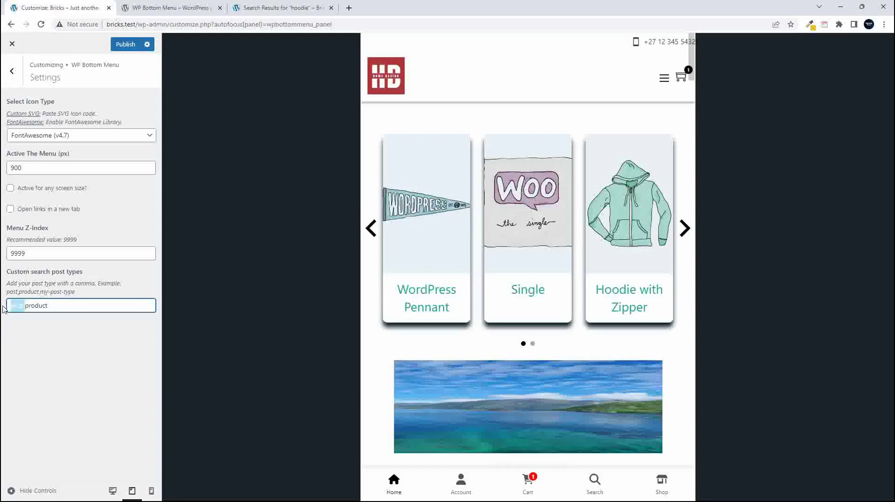
pyautogui.press('BackSpace')
# Step: Reopen the Search menu item and review the menu types available for it, leaving its selection as it is
pyautogui.click(14, 75)
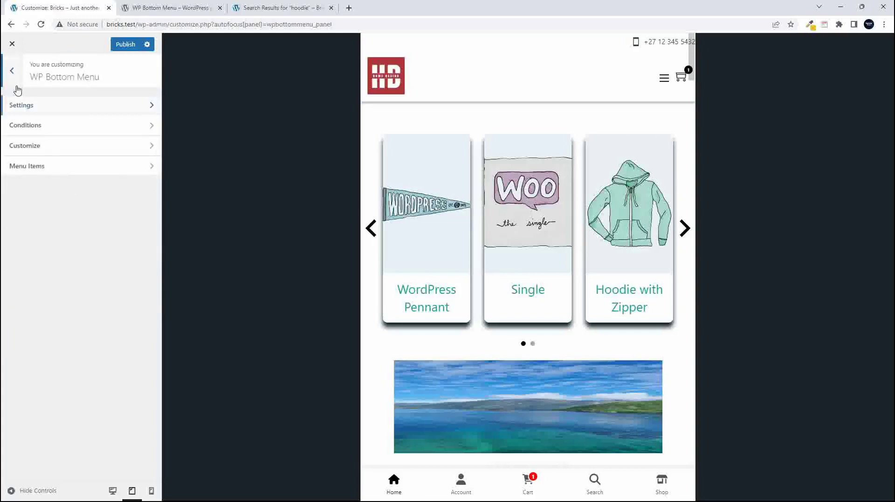
pyautogui.click(46, 168)
pyautogui.click(98, 203)
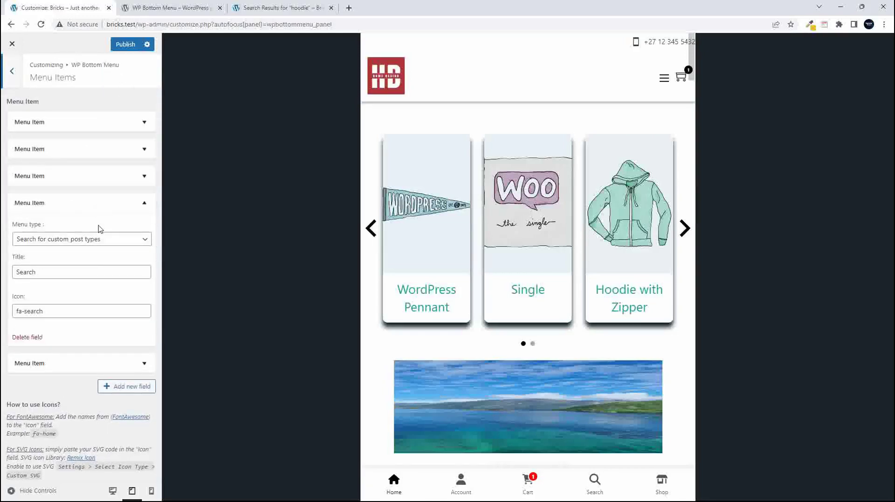
pyautogui.click(50, 242)
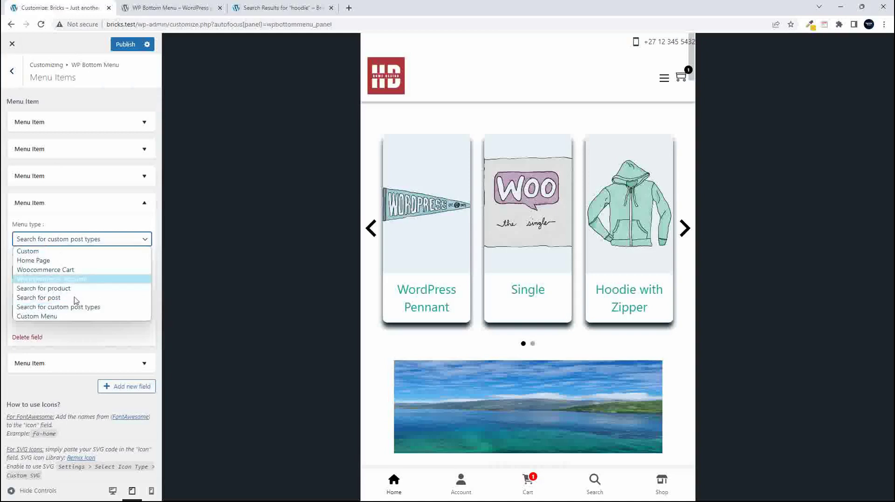
pyautogui.click(140, 203)
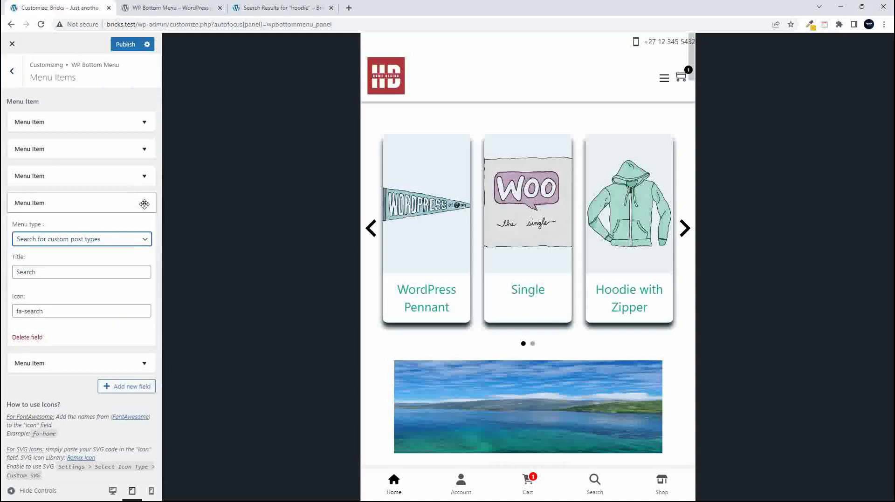
# Step: Collapse the Search menu item and publish the customizer changes
pyautogui.click(140, 202)
pyautogui.click(121, 47)
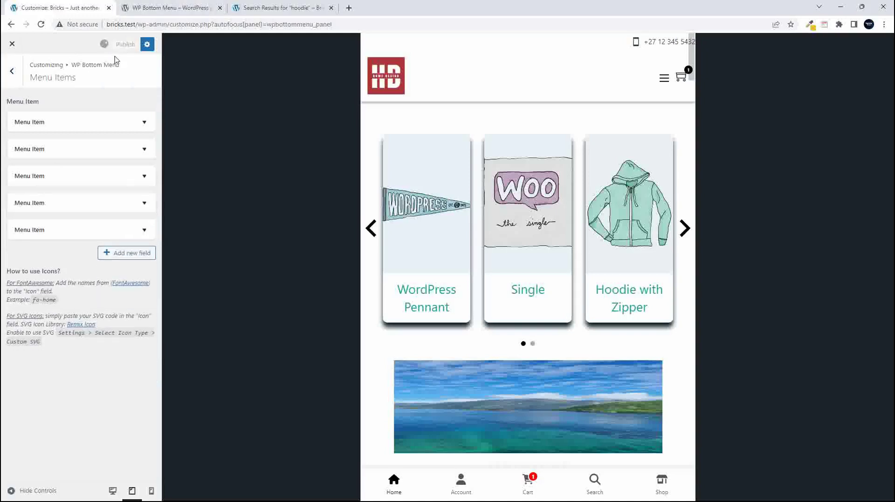
# Step: On the live site's mobile view, search for hoodie from the home page's bottom menu and look through the results
pyautogui.click(273, 8)
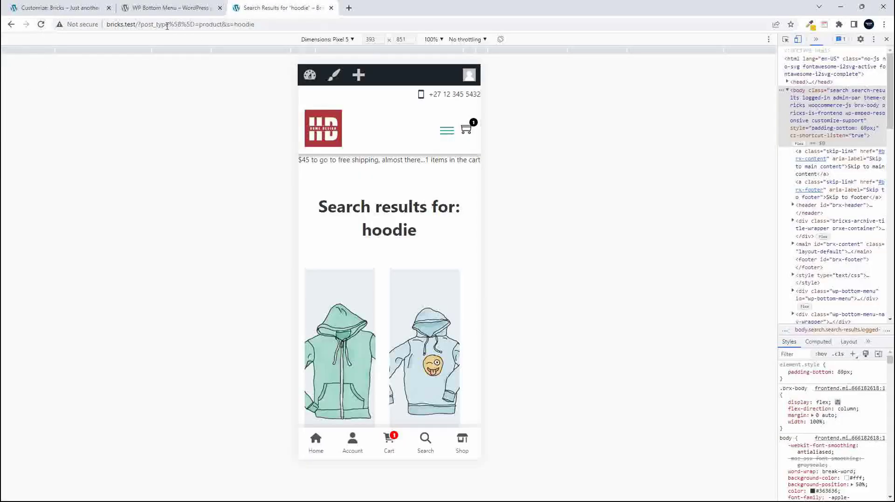
pyautogui.click(322, 448)
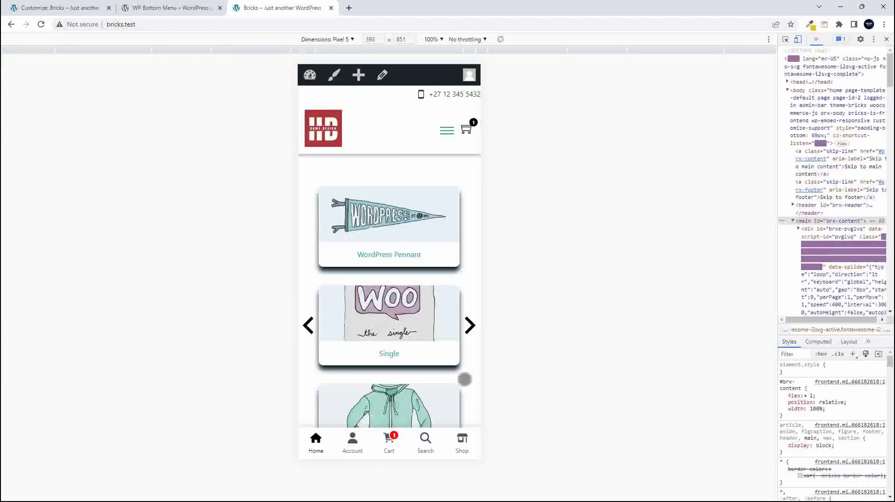
pyautogui.click(426, 442)
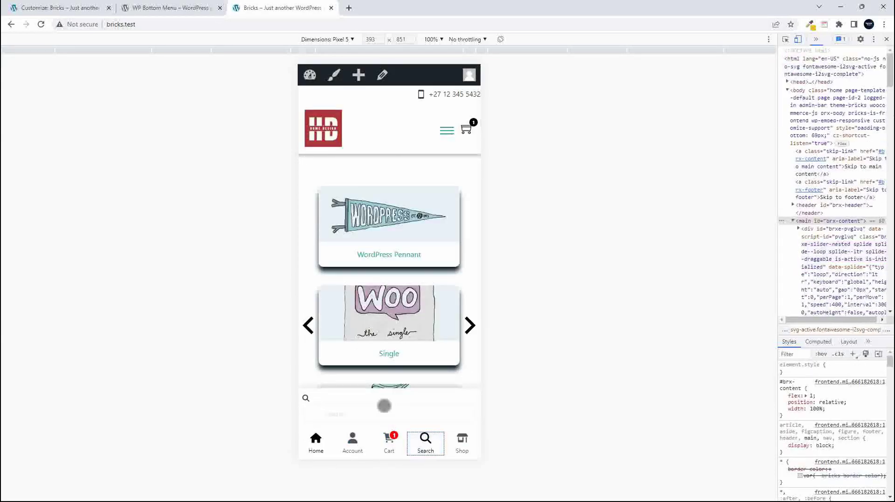
pyautogui.click(358, 414)
pyautogui.write('hoodie')
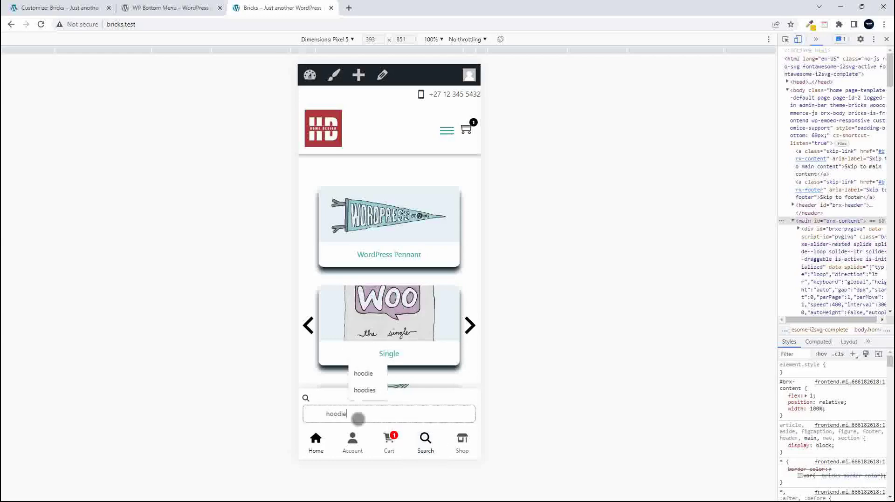
pyautogui.press('Return')
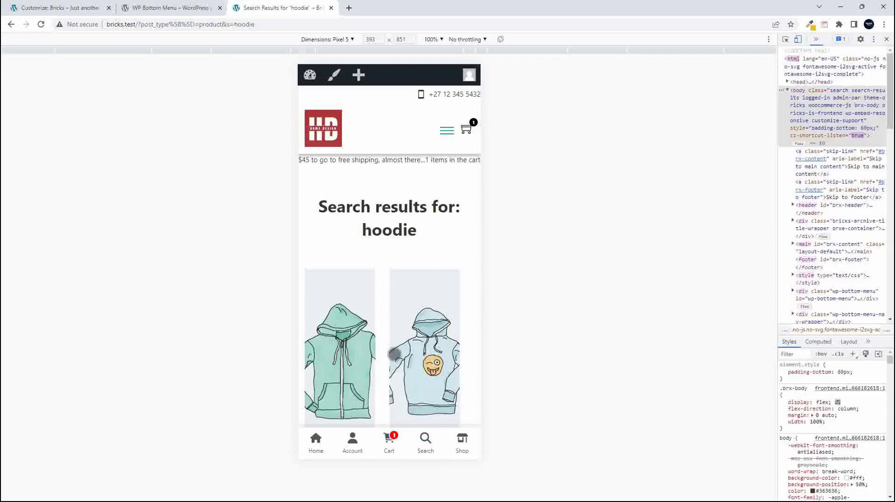
pyautogui.scroll(-8, 393, 354)
pyautogui.scroll(8, 394, 355)
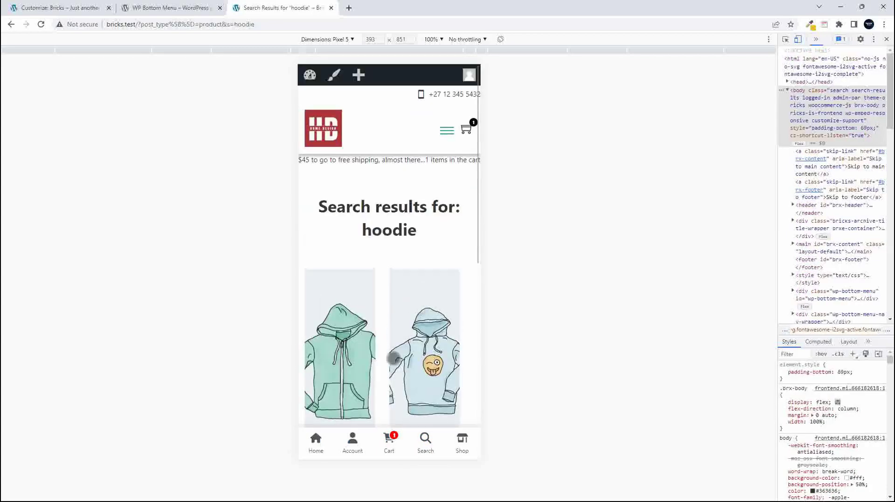
# Step: Return to the customizer and review the custom search post types in the WP Bottom Menu settings
pyautogui.click(65, 8)
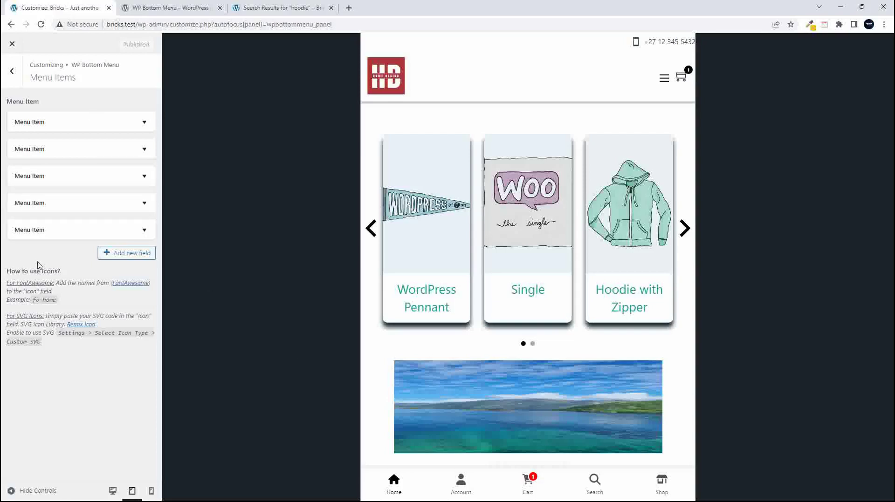
pyautogui.click(9, 70)
pyautogui.click(31, 108)
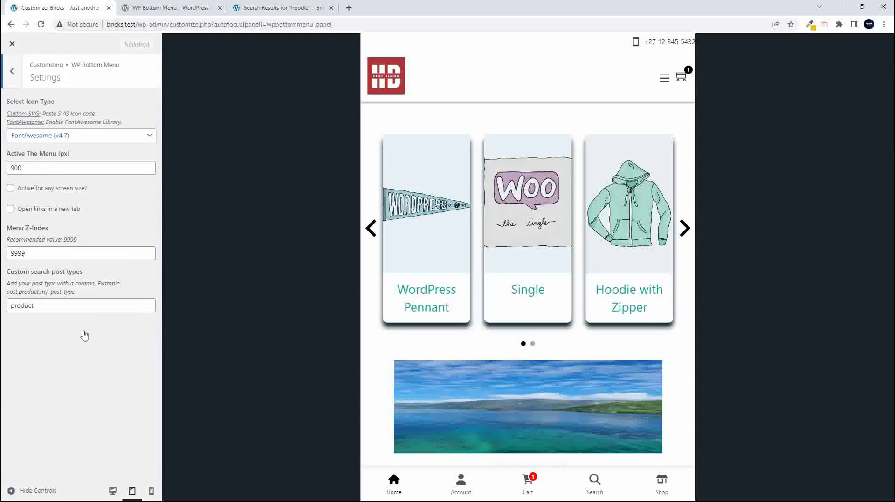
pyautogui.click(47, 305)
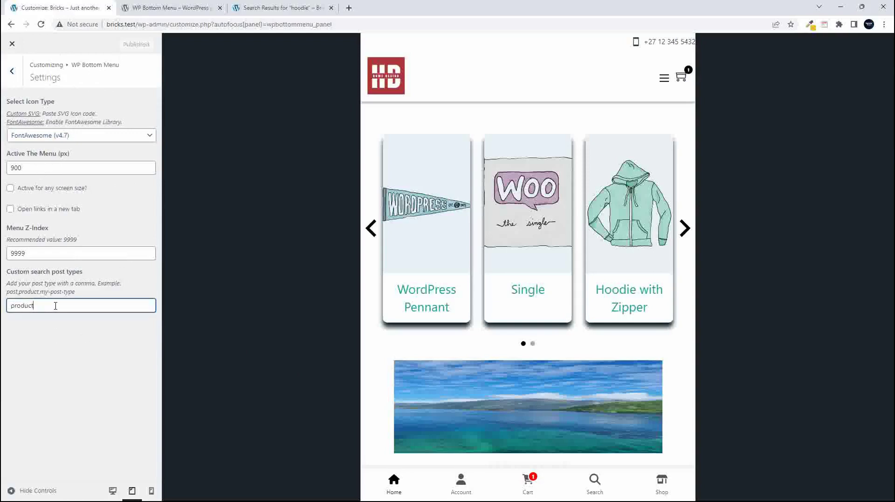
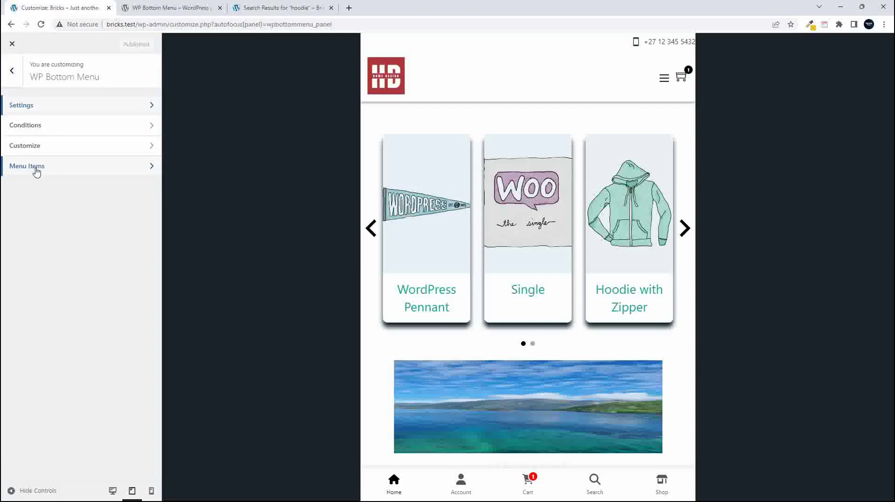
# Step: Examine the Shop menu item's settings in the WP Bottom Menu items and check its full-screen menu in the preview
pyautogui.click(53, 168)
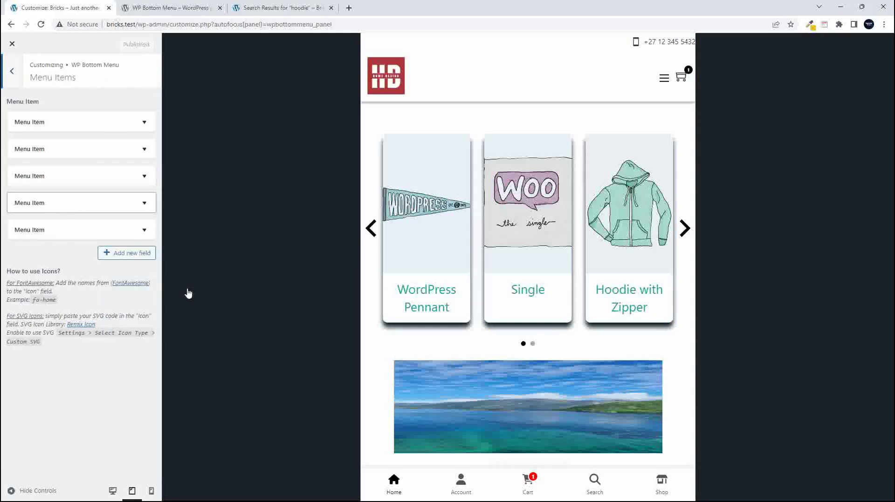
pyautogui.click(660, 481)
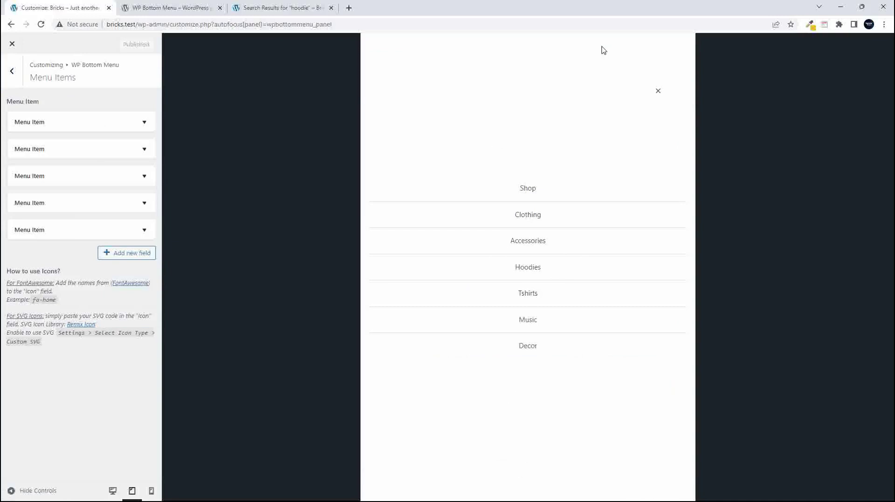
pyautogui.click(658, 94)
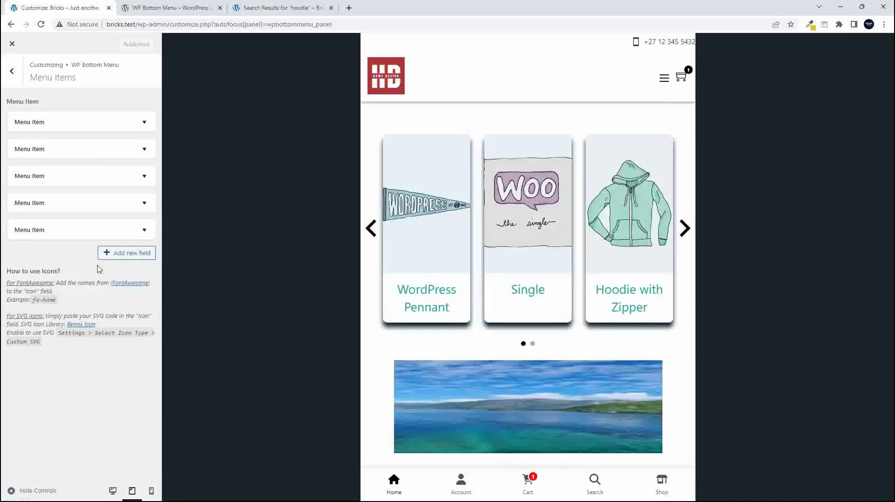
pyautogui.click(51, 228)
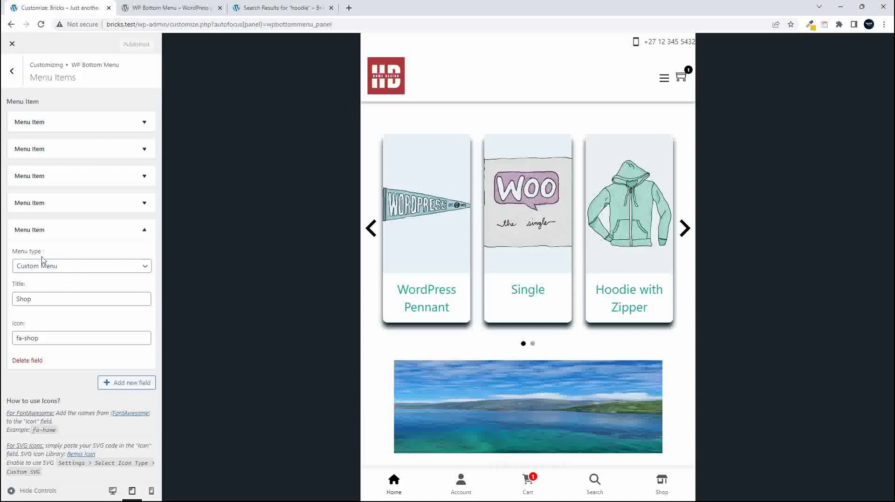
pyautogui.click(663, 485)
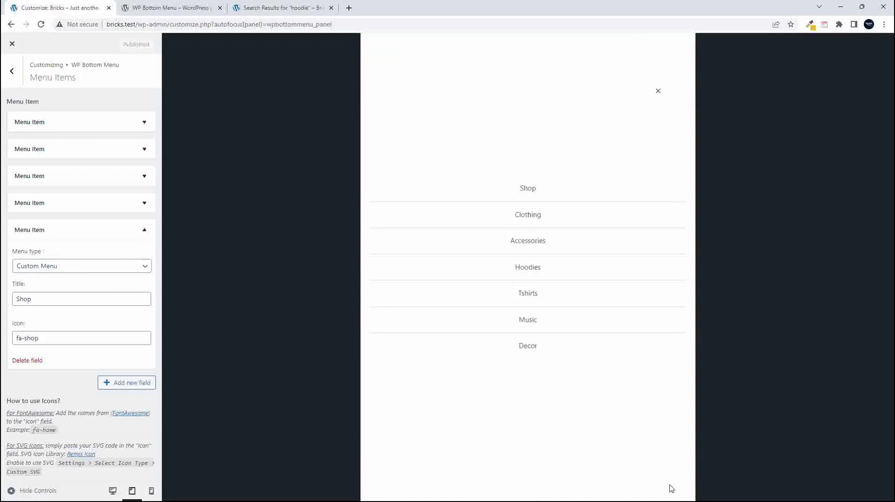
pyautogui.click(657, 92)
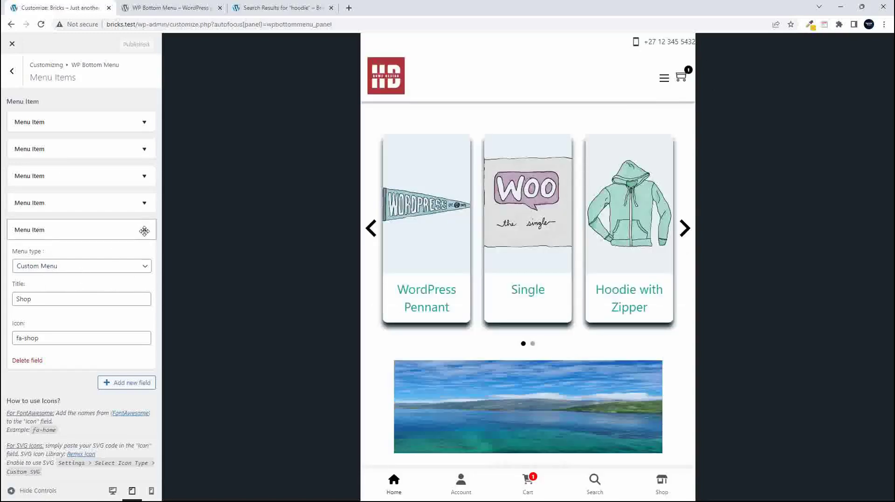
# Step: Collapse the Shop menu item, move it ahead of Search, and try it in the preview
pyautogui.click(145, 229)
pyautogui.moveTo(54, 230); pyautogui.dragTo(54, 199)
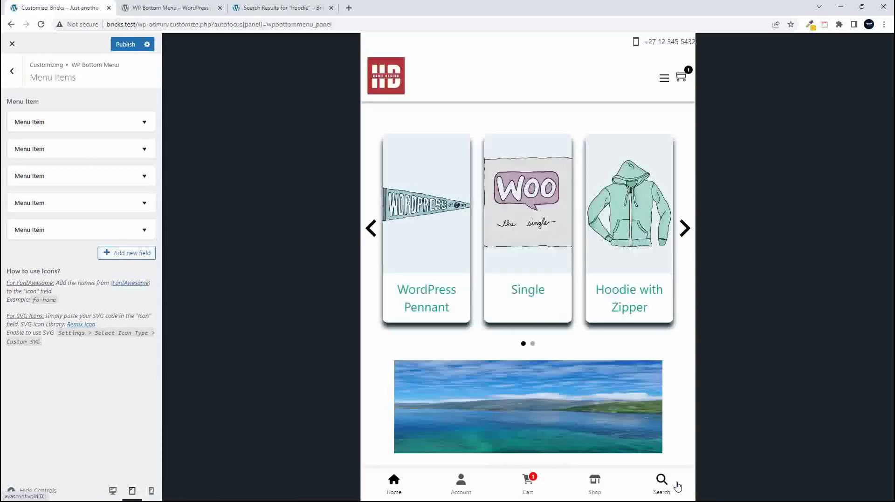
pyautogui.click(597, 486)
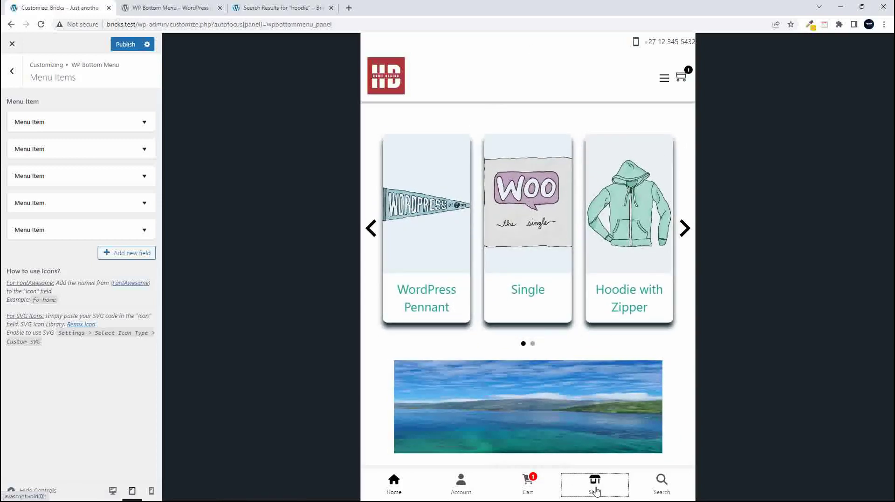
# Step: Move the Shop menu item back to the last position and check its full-screen menu in the preview
pyautogui.moveTo(43, 202); pyautogui.dragTo(52, 237)
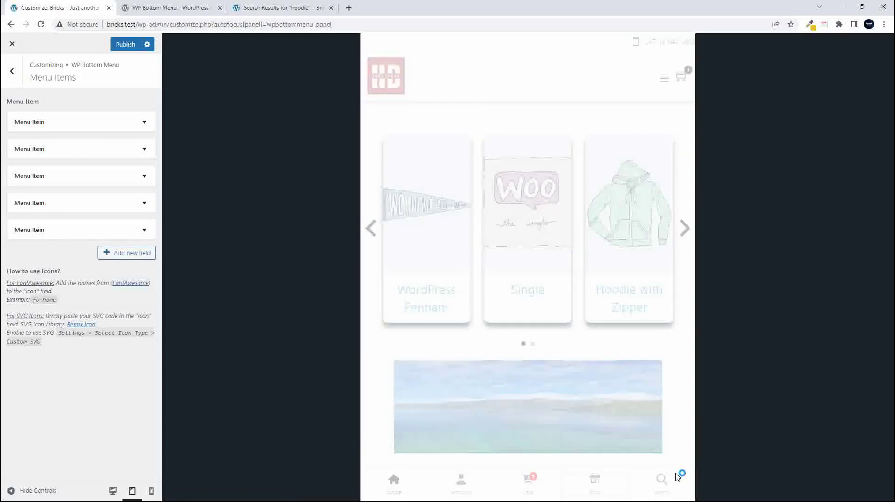
pyautogui.click(667, 484)
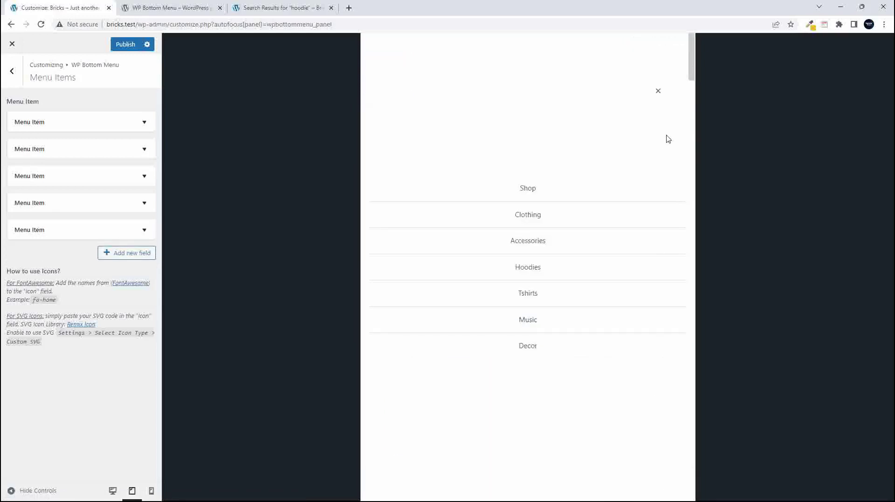
pyautogui.click(658, 91)
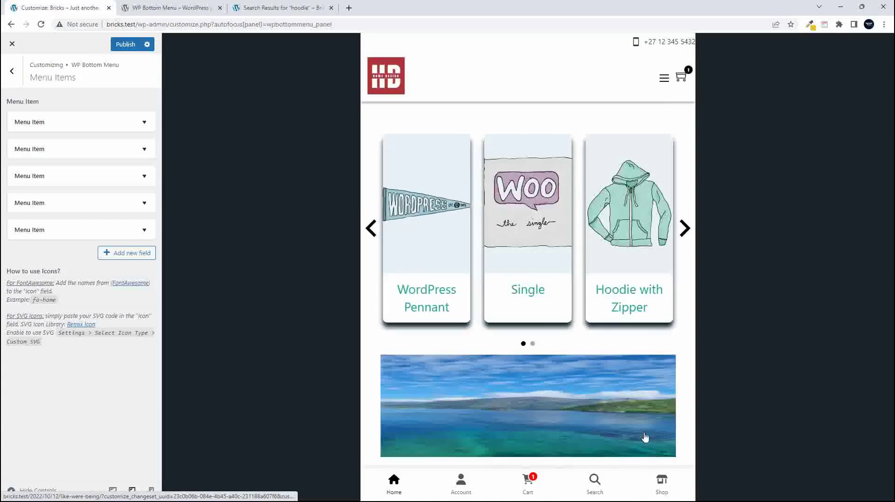
# Step: Move the Shop menu item to the first position and back to the last, testing it in the preview each time
pyautogui.moveTo(30, 228); pyautogui.dragTo(54, 143)
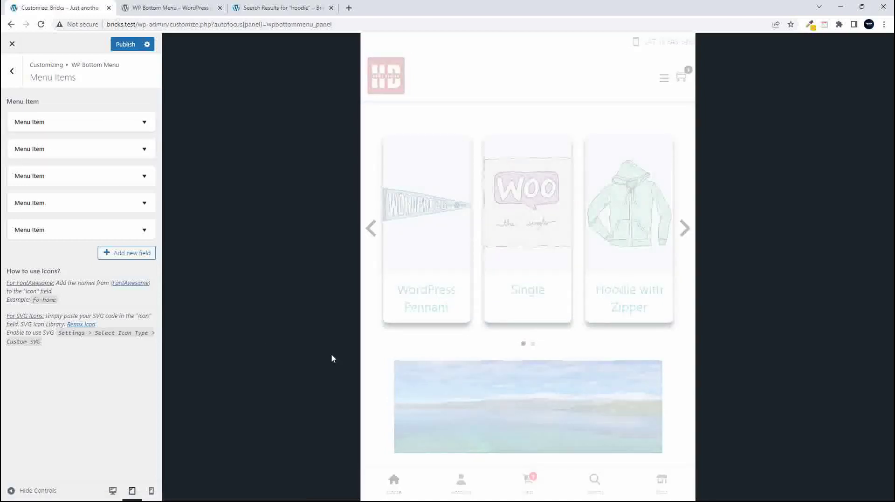
pyautogui.click(394, 482)
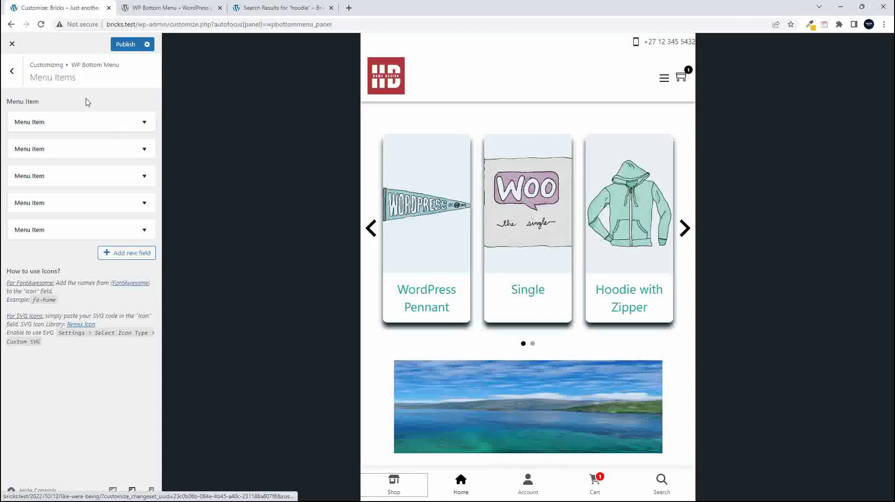
pyautogui.moveTo(66, 120); pyautogui.dragTo(98, 227)
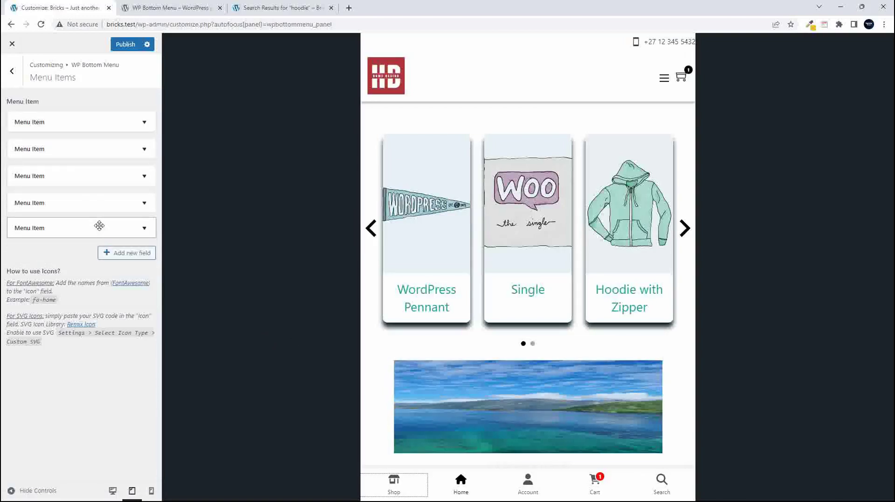
pyautogui.click(665, 486)
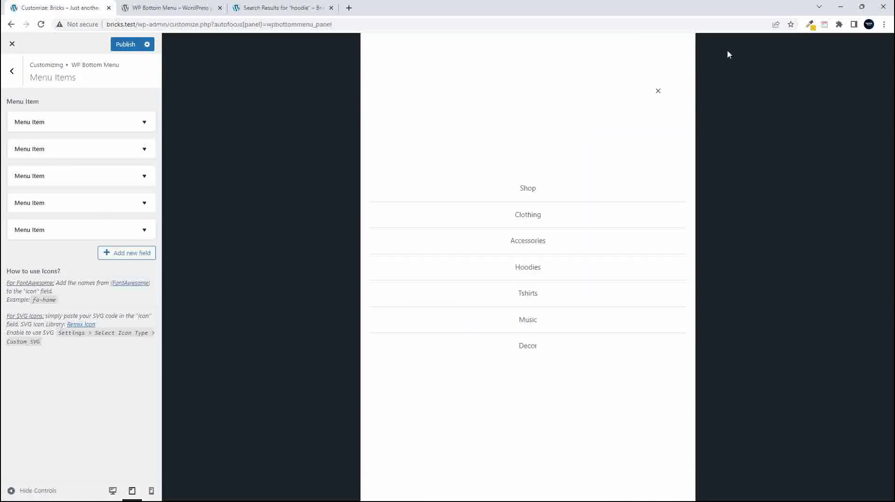
pyautogui.click(657, 91)
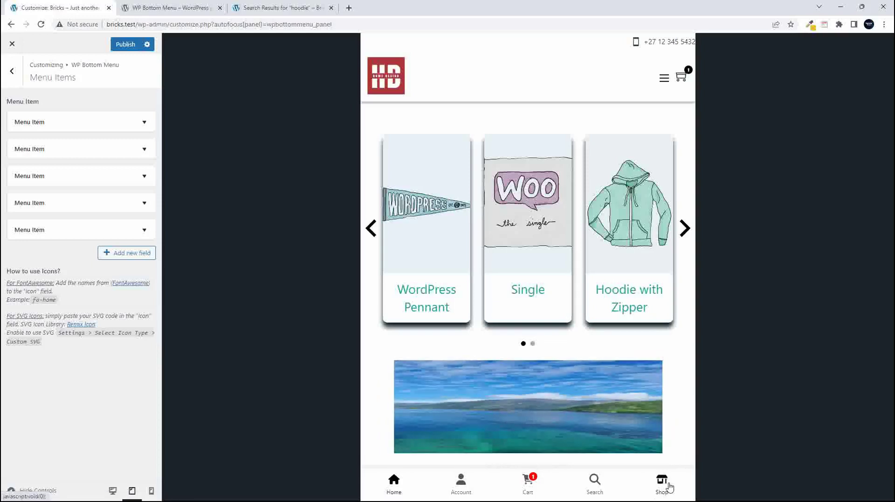
# Step: Open Bottom menu in the customizer's menus and examine its name, items and WP Bottom Menu location
pyautogui.click(13, 76)
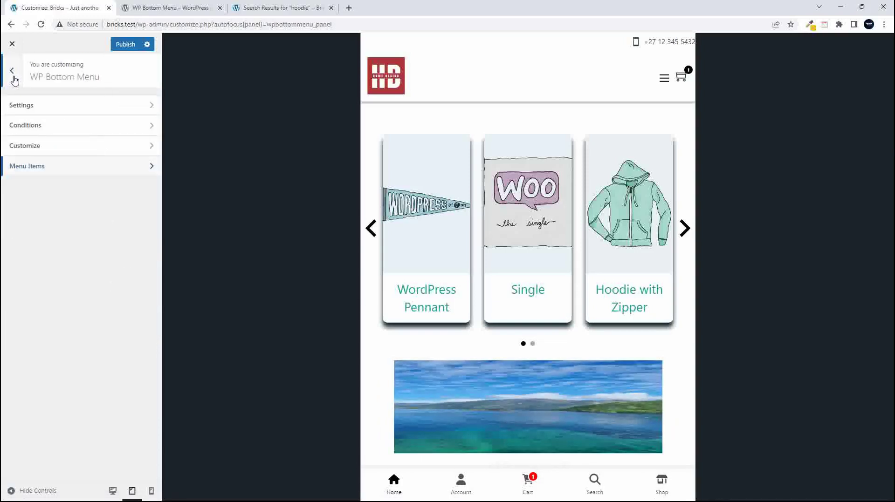
pyautogui.click(13, 76)
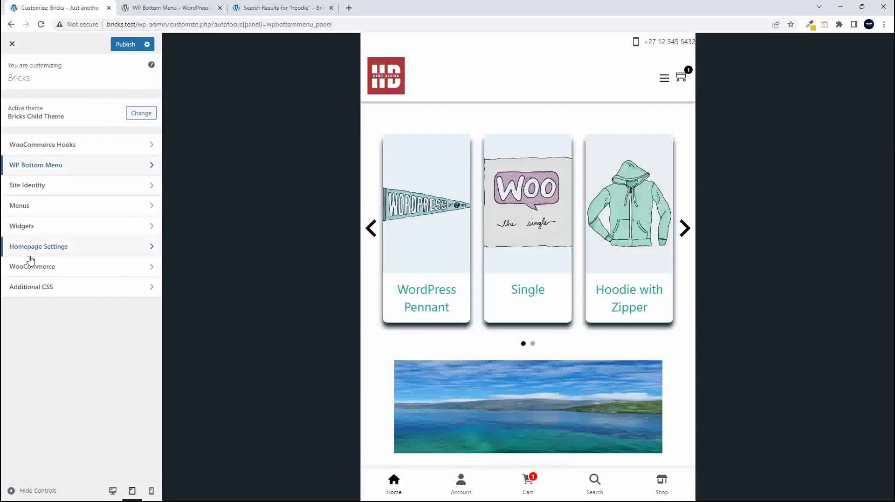
pyautogui.click(31, 207)
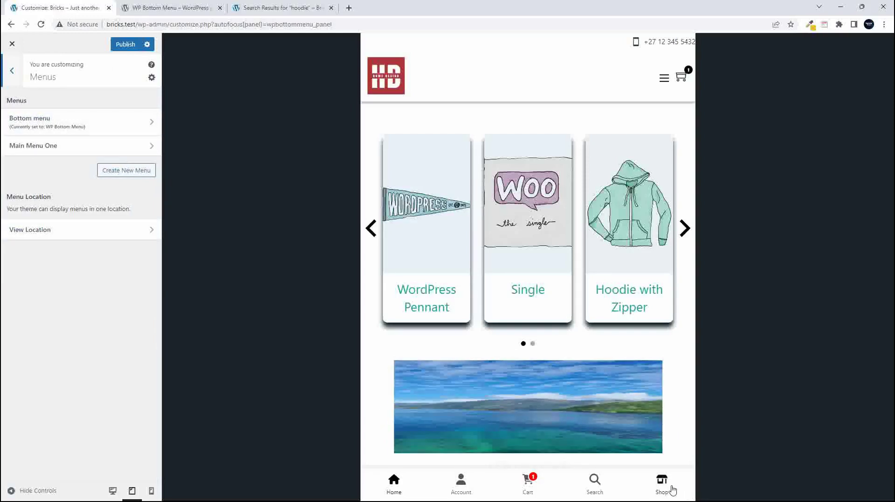
pyautogui.click(150, 122)
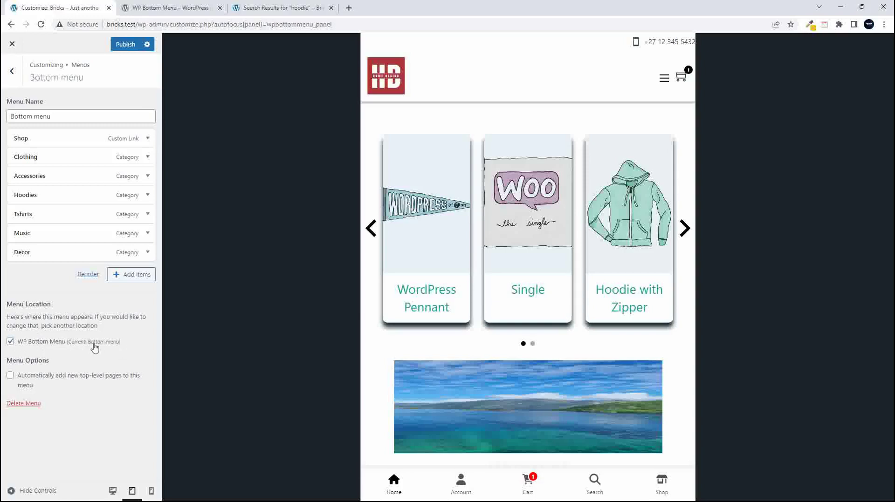
pyautogui.moveTo(11, 117); pyautogui.dragTo(64, 117)
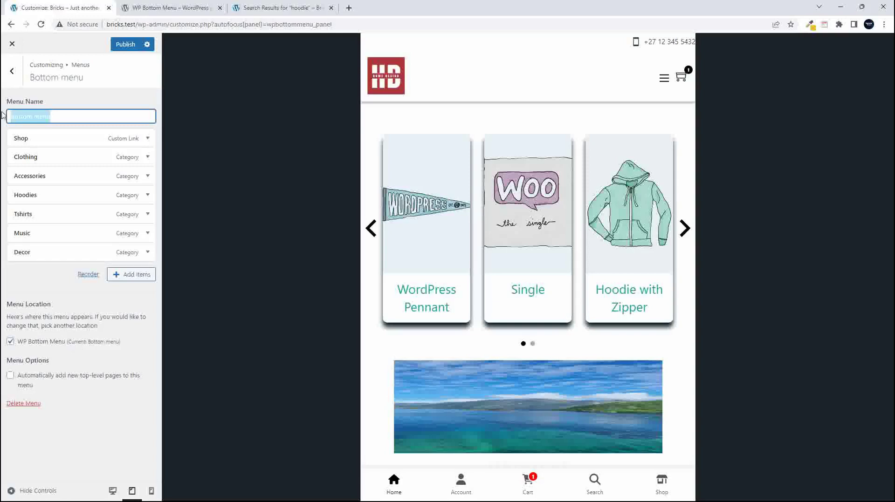
pyautogui.click(62, 114)
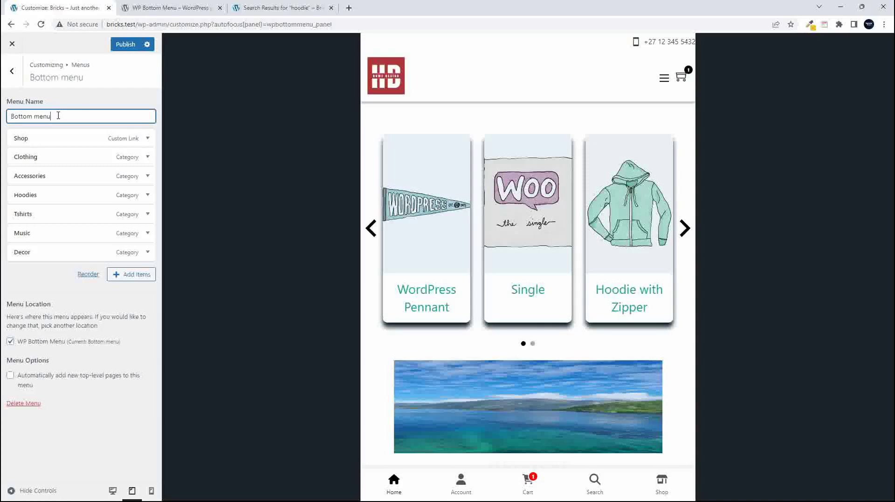
# Step: Show the hoodie search results page in desktop view and open the site's Menus admin page from it in a new tab
pyautogui.click(269, 7)
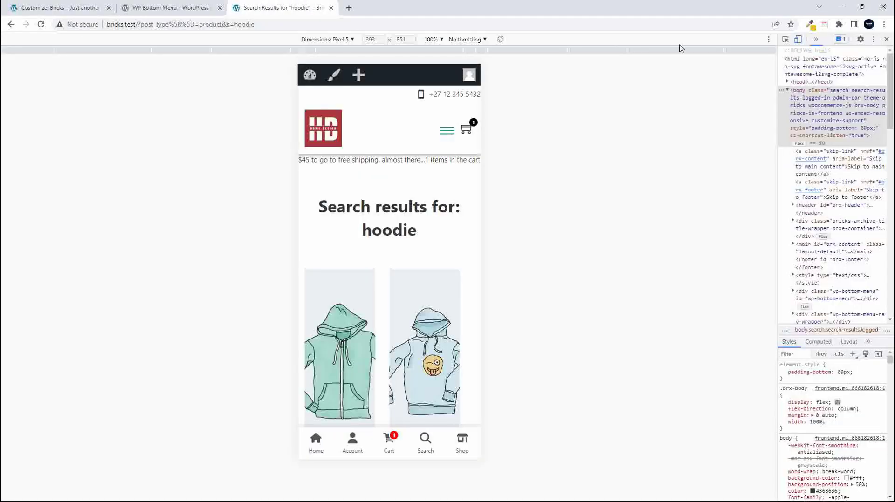
pyautogui.click(798, 39)
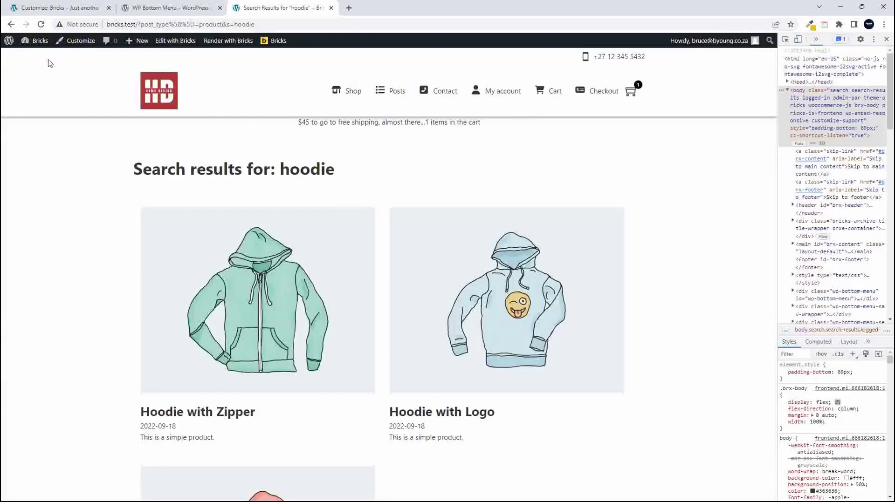
pyautogui.moveTo(29, 41)
pyautogui.rightClick(25, 93)
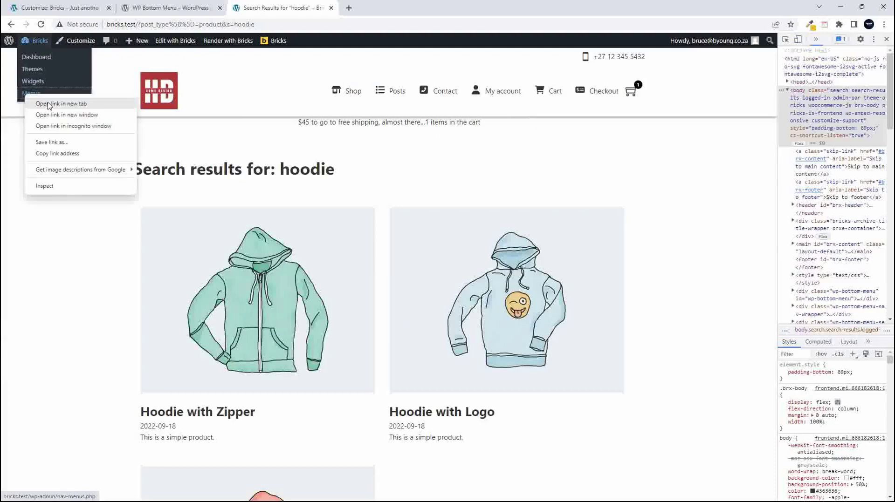
pyautogui.click(49, 104)
pyautogui.click(369, 7)
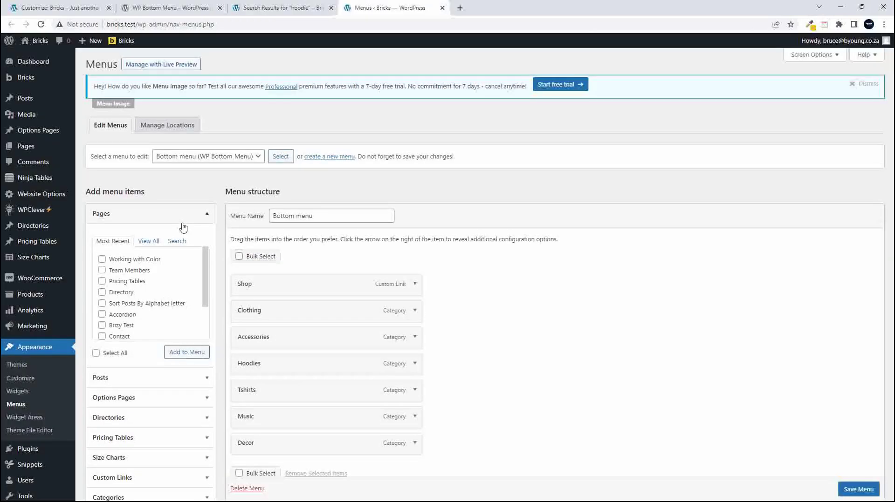
# Step: Examine Bottom menu's name, items and display location on the Menus page
pyautogui.scroll(-1, 569, 392)
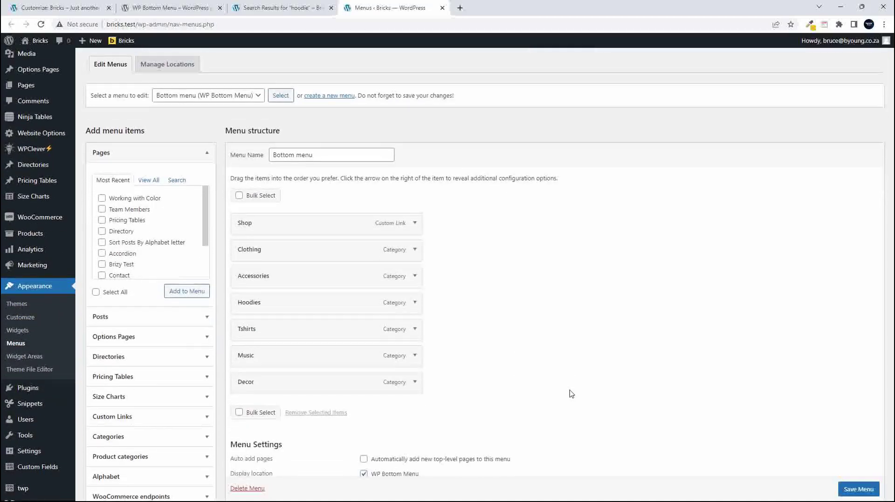
pyautogui.moveTo(276, 154); pyautogui.dragTo(341, 153)
pyautogui.scroll(1, 583, 339)
pyautogui.scroll(-4, 583, 343)
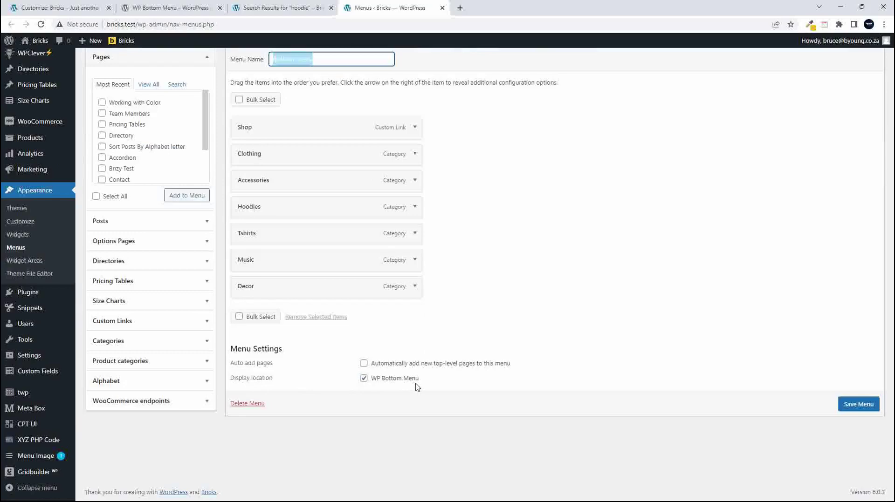
pyautogui.scroll(3, 416, 387)
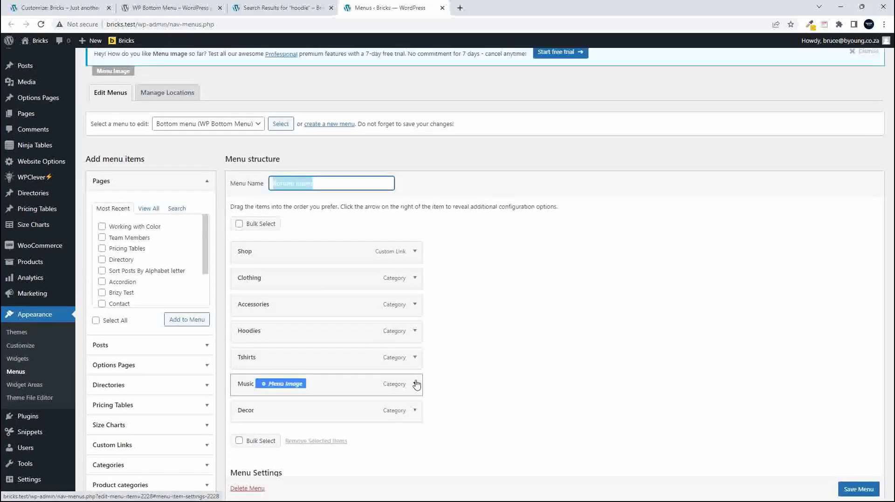
# Step: Load Main Menu One for editing, assign it to the WP Bottom Menu display location, and save the menu
pyautogui.click(208, 126)
pyautogui.click(186, 145)
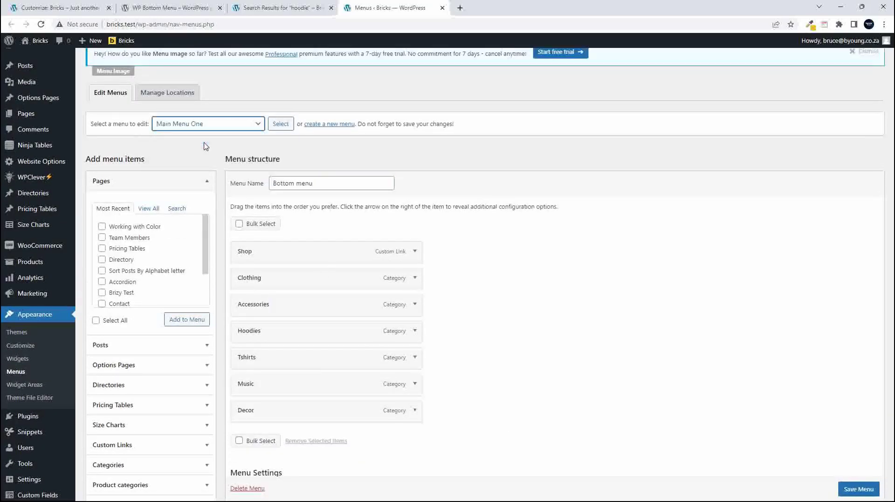
pyautogui.click(278, 132)
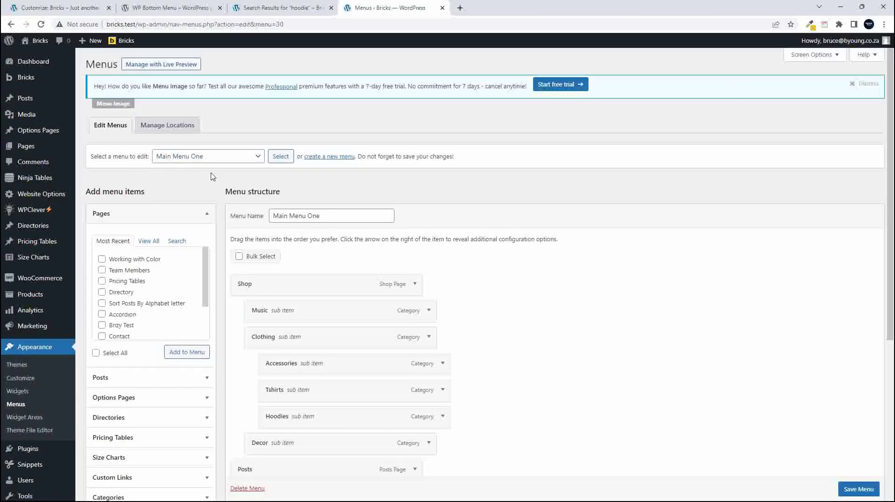
pyautogui.scroll(-4, 219, 187)
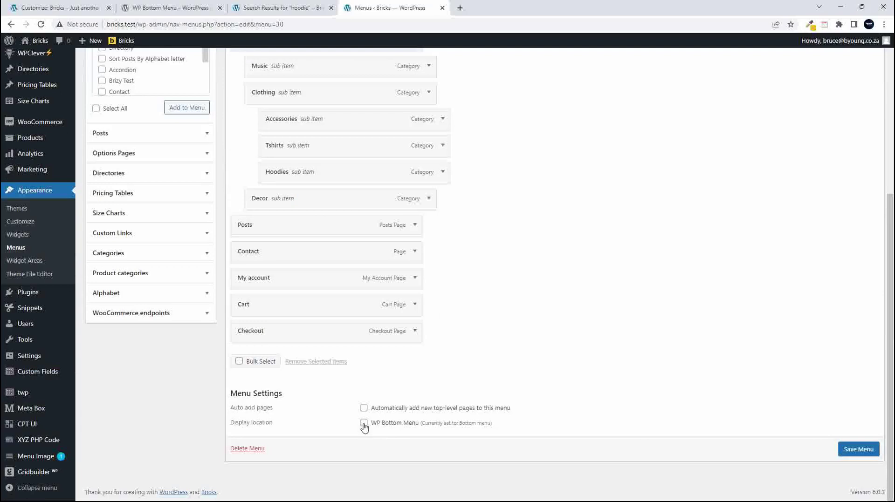
pyautogui.click(364, 425)
pyautogui.click(857, 449)
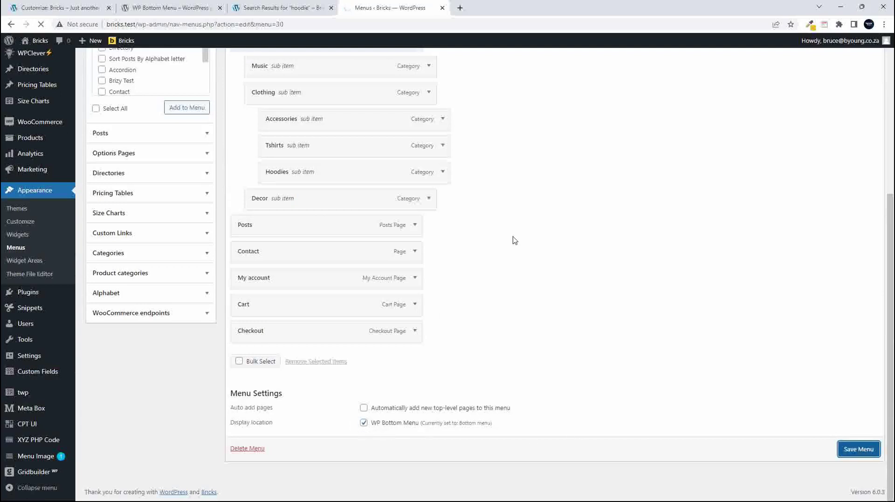
pyautogui.scroll(-7, 562, 369)
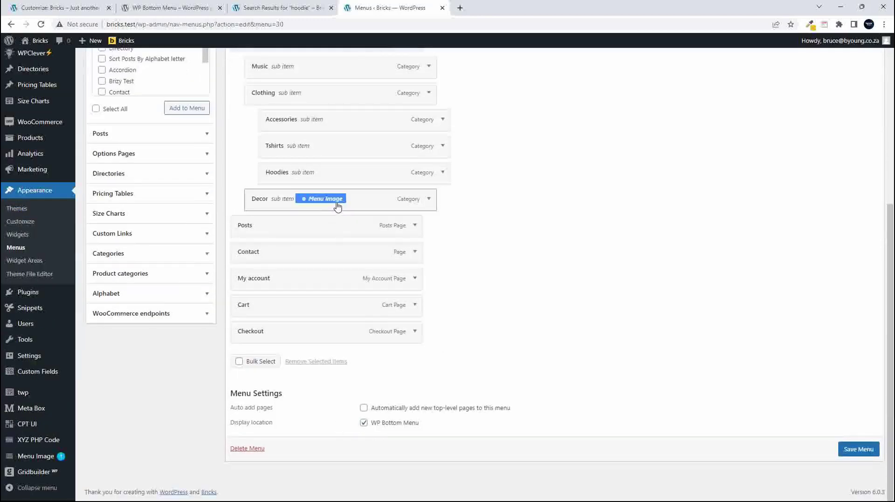
pyautogui.scroll(1, 386, 428)
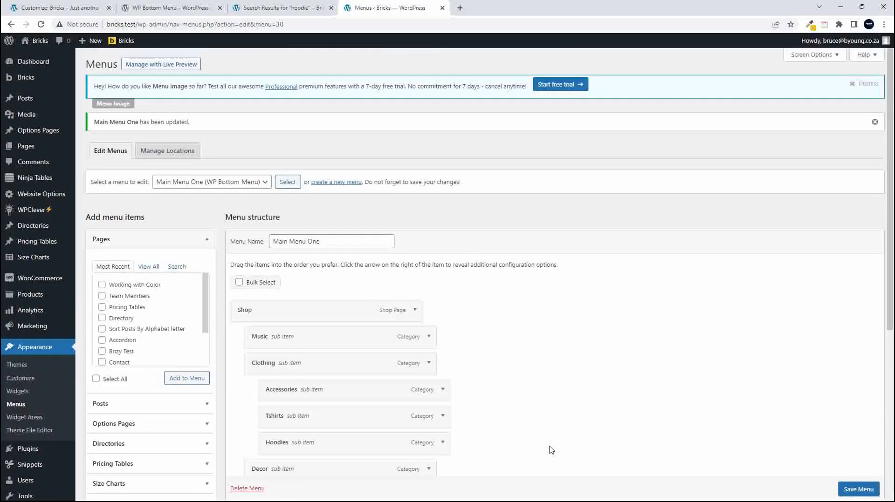
# Step: Load Bottom menu for editing, assign it to the WP Bottom Menu display location, and save the menu
pyautogui.click(216, 182)
pyautogui.click(216, 183)
pyautogui.click(216, 198)
pyautogui.click(288, 182)
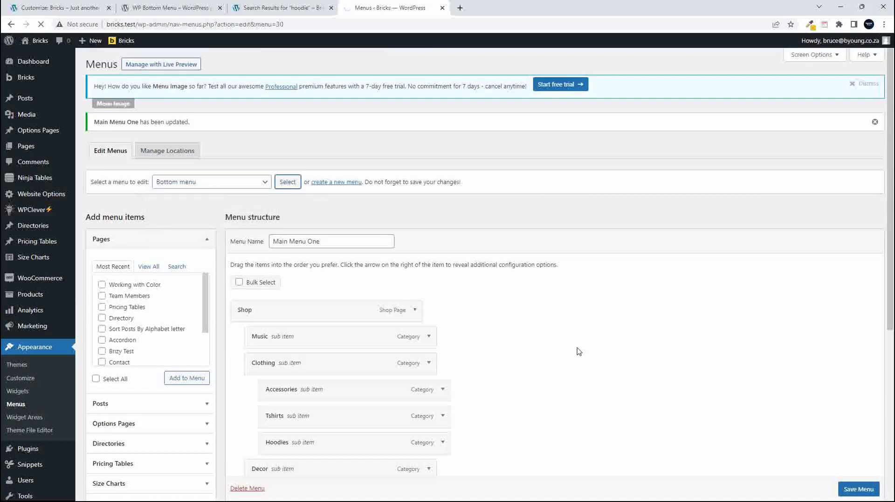
pyautogui.scroll(-3, 577, 373)
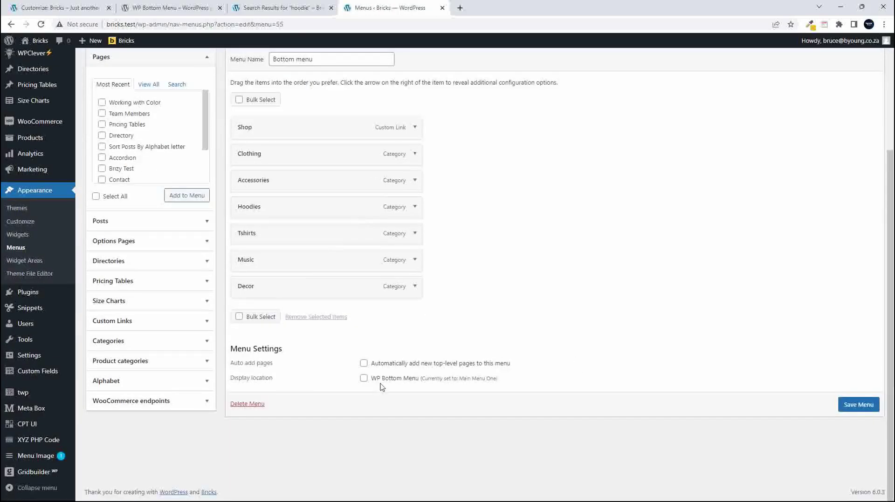
pyautogui.moveTo(423, 378); pyautogui.dragTo(452, 378)
pyautogui.moveTo(463, 378); pyautogui.dragTo(516, 378)
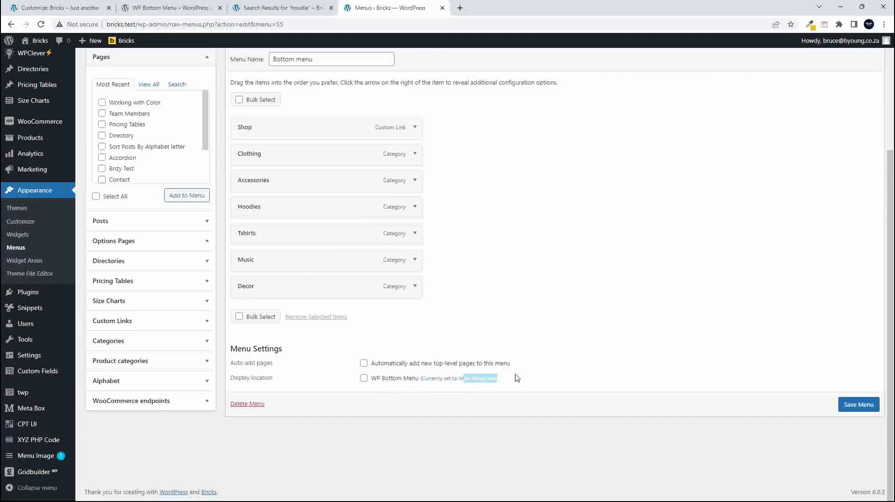
pyautogui.click(364, 378)
pyautogui.click(865, 411)
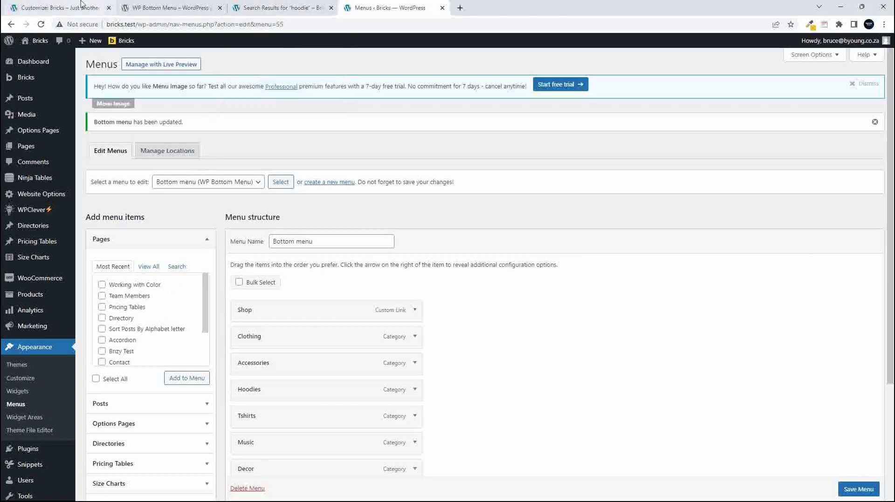
# Step: Return to Bottom menu in the customizer and inspect the Decor item's settings, leaving the item collapsed
pyautogui.click(81, 7)
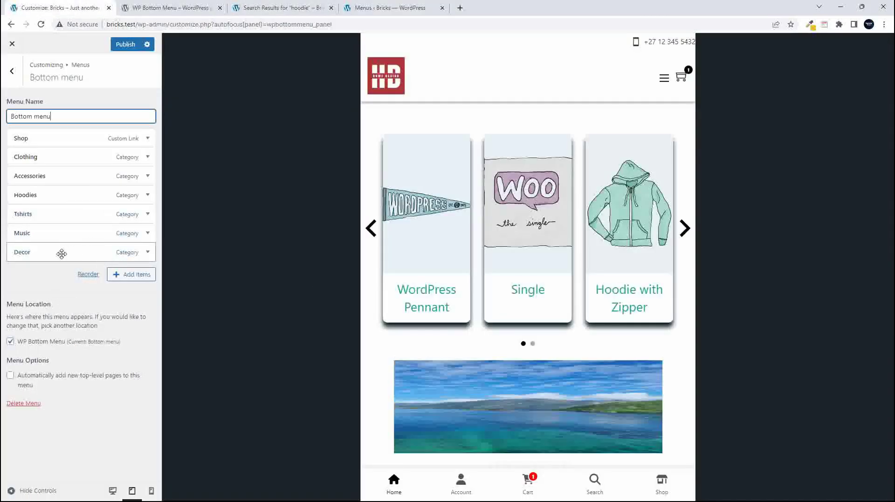
pyautogui.click(147, 252)
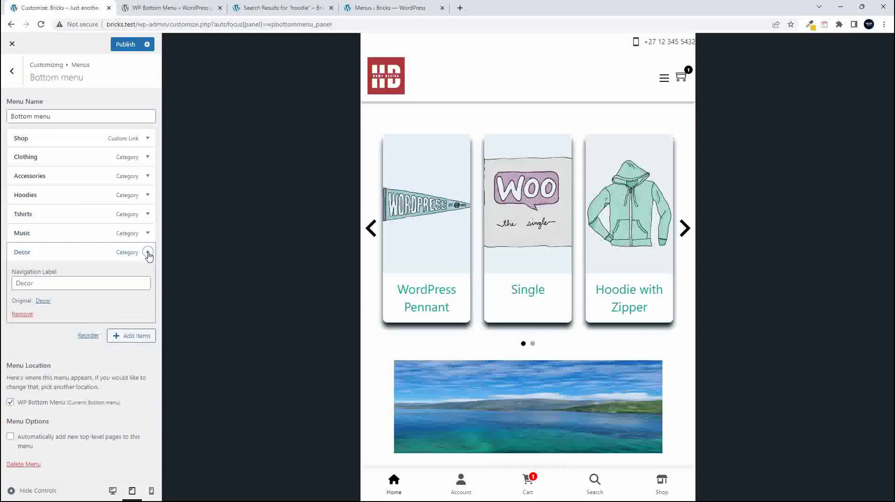
pyautogui.click(148, 252)
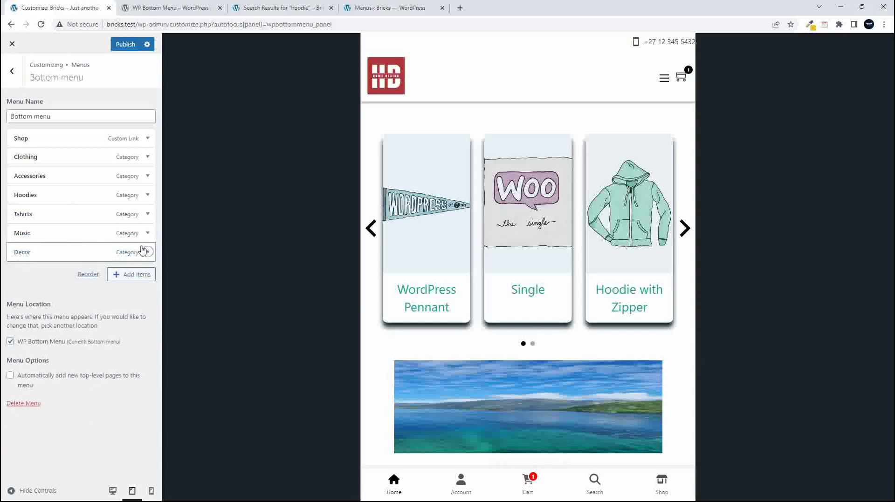
# Step: Review the Shop item in WP Bottom Menu's Menu Items, keep its type as Custom Menu, and collapse it
pyautogui.click(12, 72)
pyautogui.click(12, 73)
pyautogui.click(62, 164)
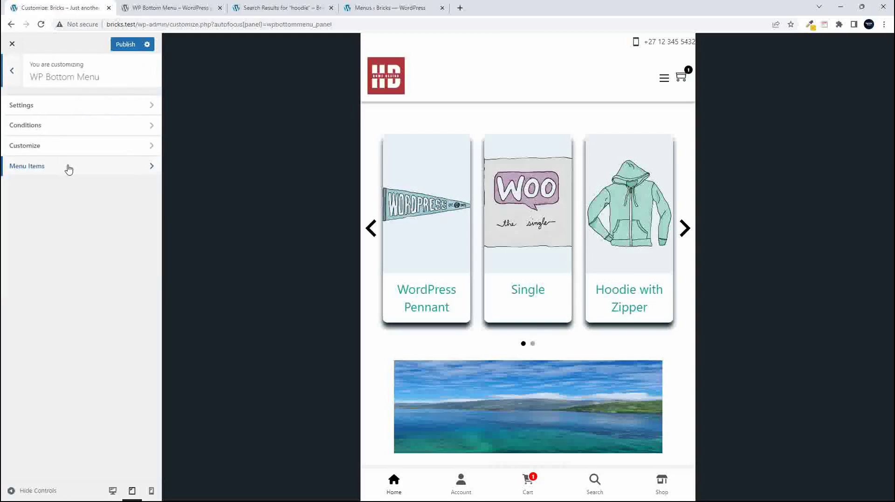
pyautogui.click(64, 167)
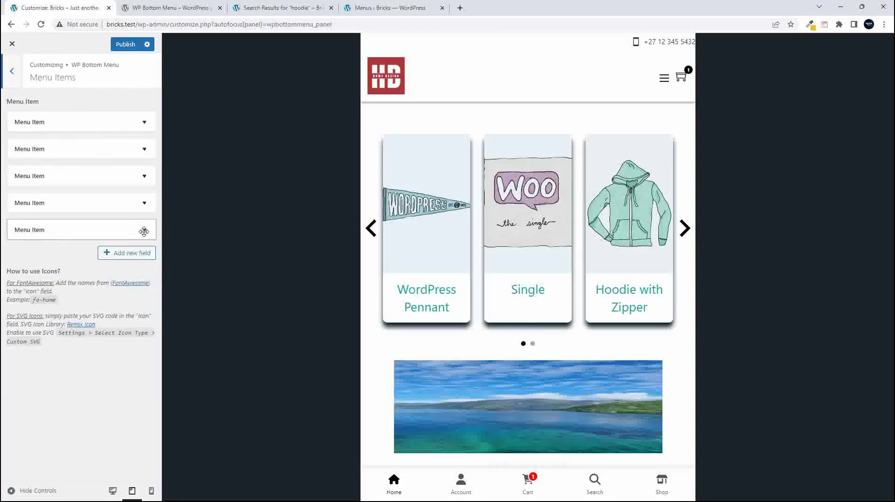
pyautogui.click(144, 232)
pyautogui.click(61, 268)
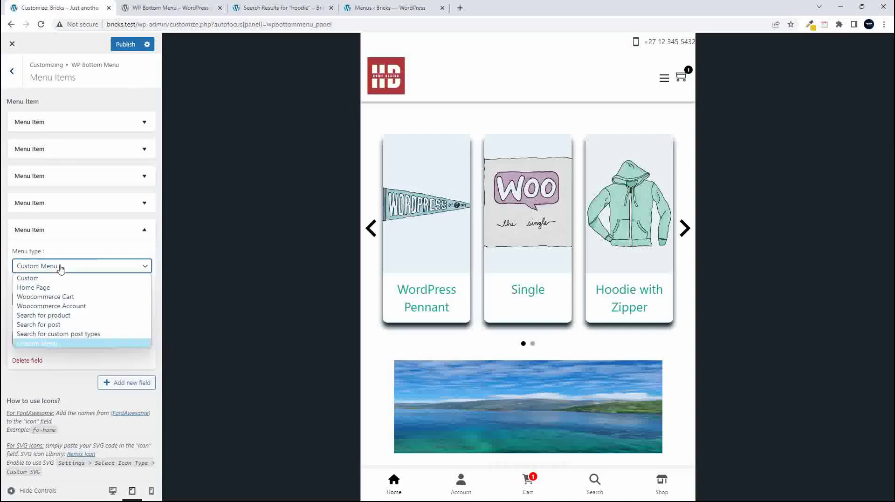
pyautogui.click(64, 345)
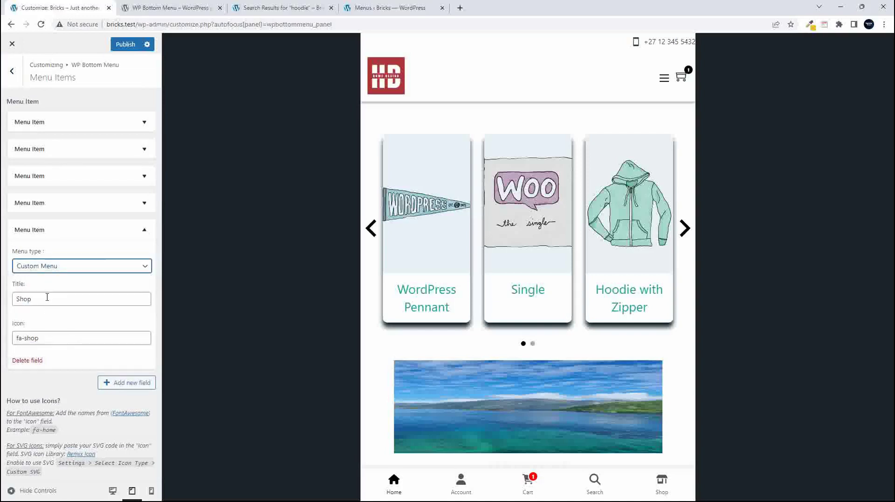
pyautogui.click(142, 229)
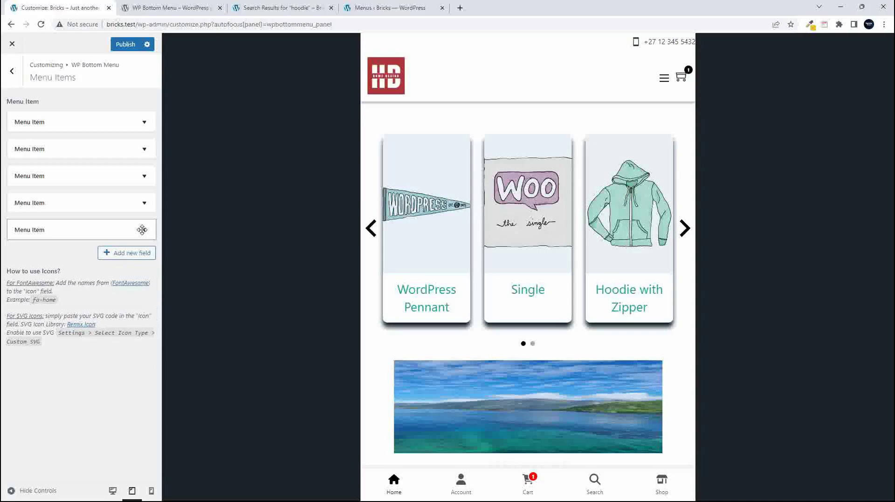
# Step: Return to the hoodie search results page, show it in the mobile device view, then open and close the full-screen Shop menu
pyautogui.click(353, 14)
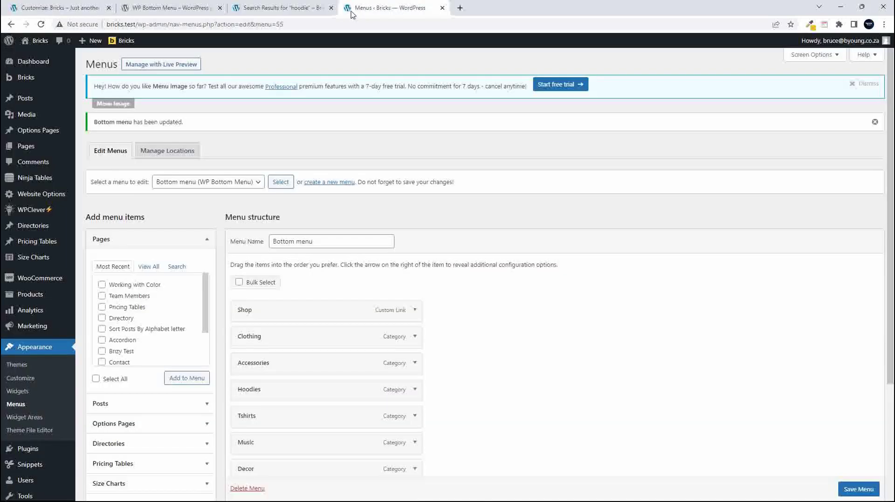
pyautogui.click(285, 11)
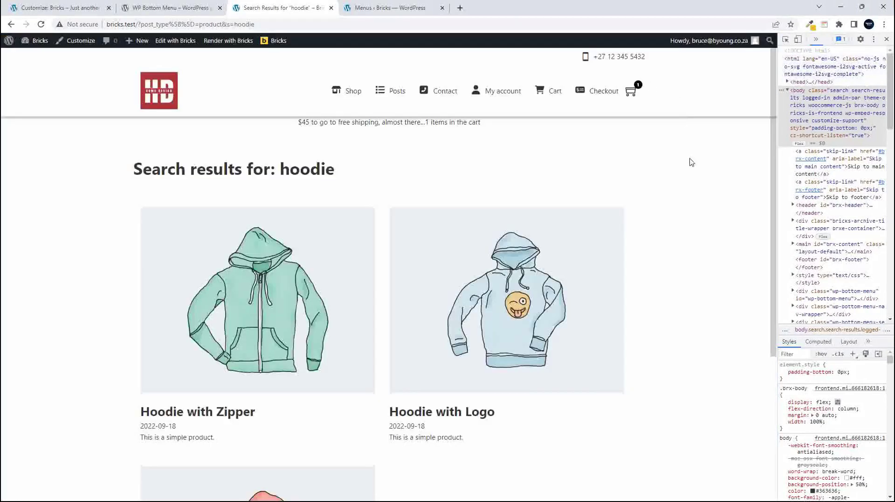
pyautogui.click(798, 39)
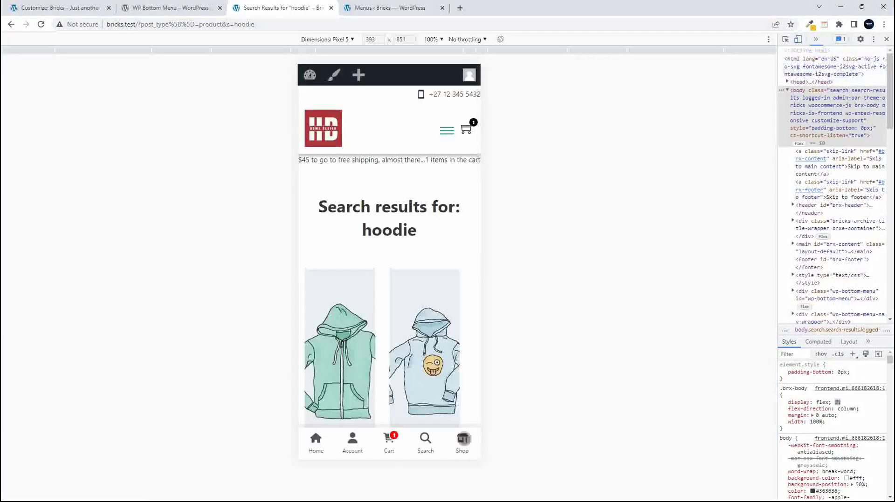
pyautogui.click(463, 439)
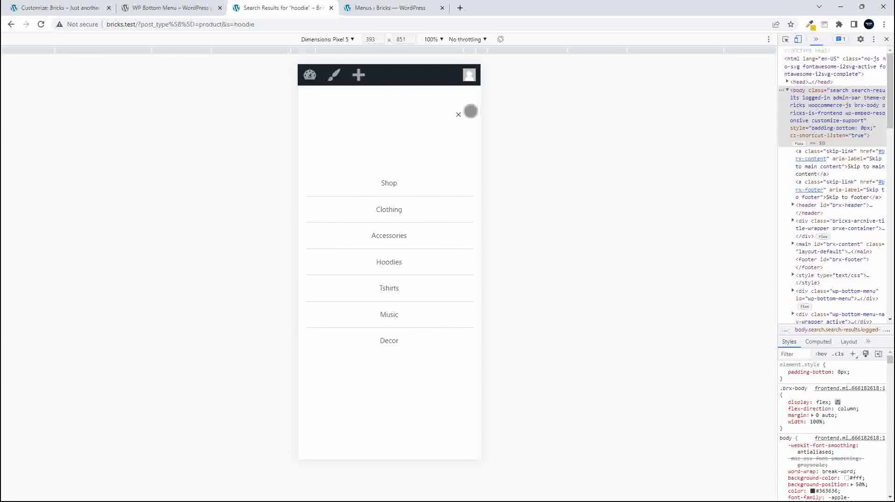
pyautogui.click(458, 114)
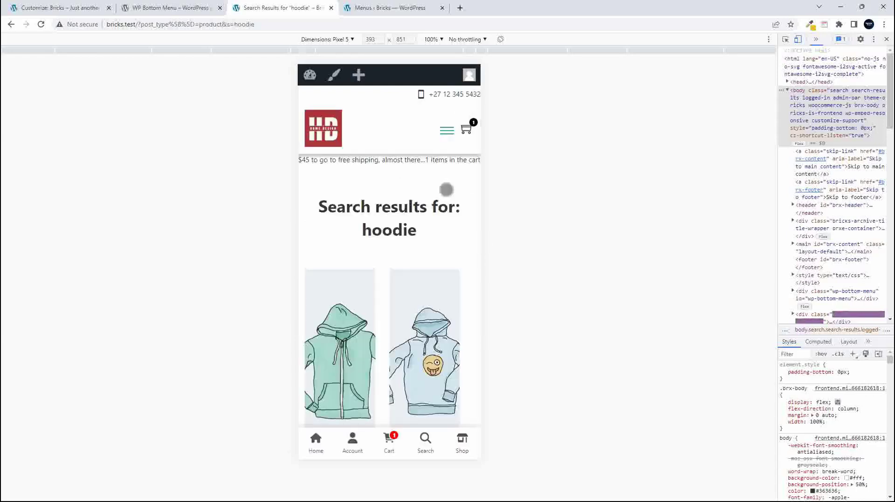
# Step: Comment out the .wpbm-nav-items and ul#wpbm-nav rules in the customizer's Additional CSS and publish the change
pyautogui.click(46, 6)
pyautogui.click(25, 229)
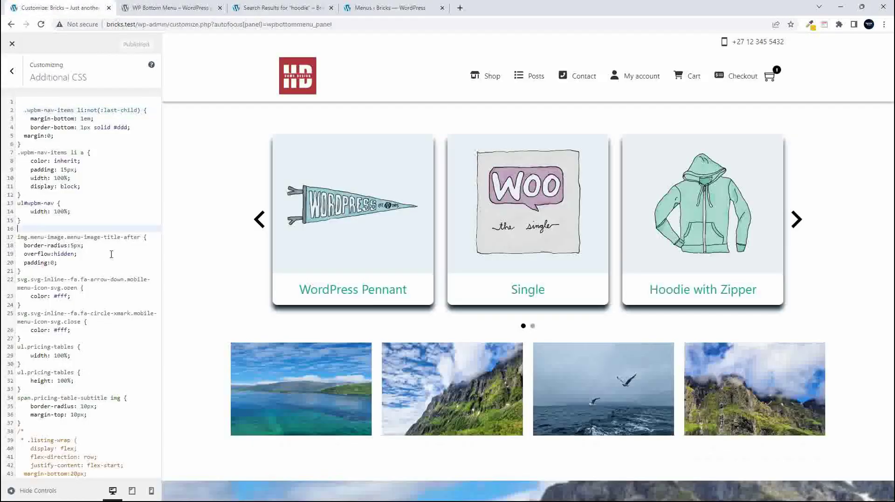
pyautogui.write('*/')
pyautogui.click(19, 107)
pyautogui.write('/*')
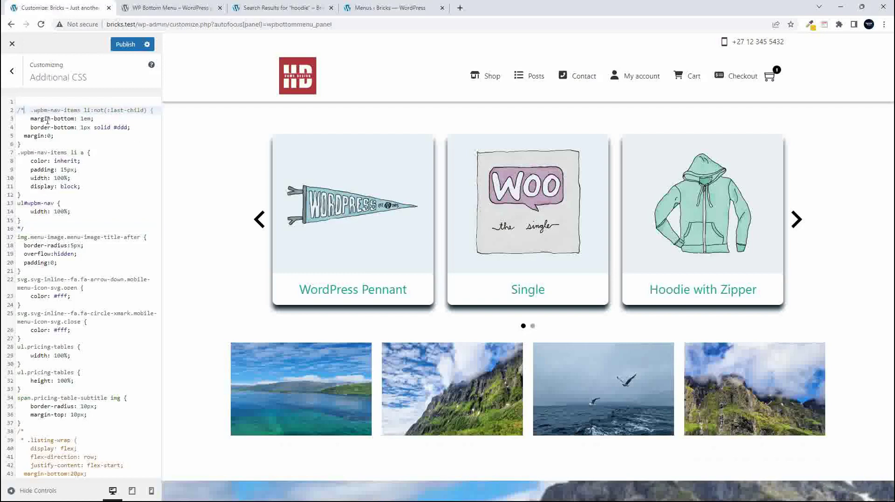
pyautogui.click(125, 44)
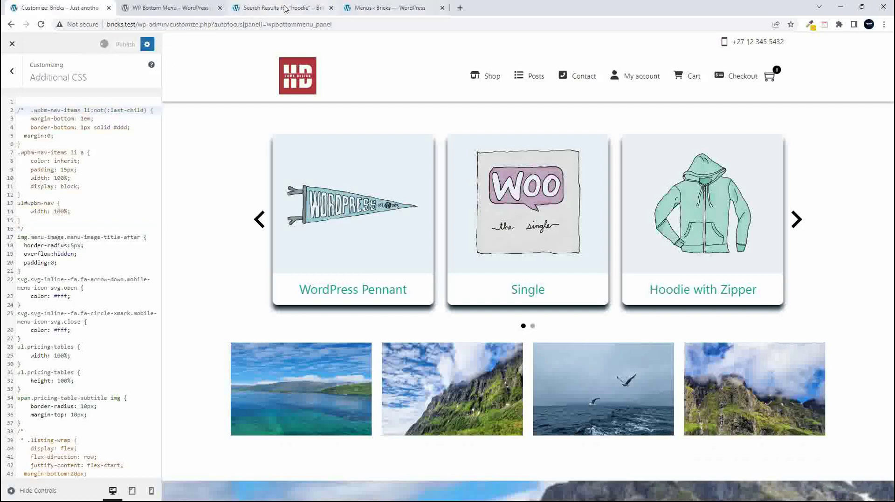
# Step: Reload the hoodie search results page and inspect the full-screen Shop menu's links without the custom CSS
pyautogui.click(298, 8)
pyautogui.click(43, 25)
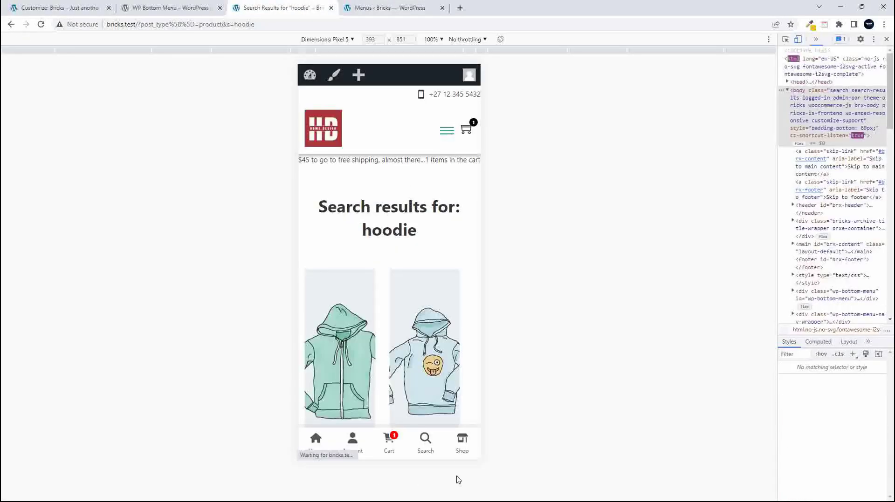
pyautogui.click(467, 442)
pyautogui.click(389, 205)
pyautogui.click(389, 206)
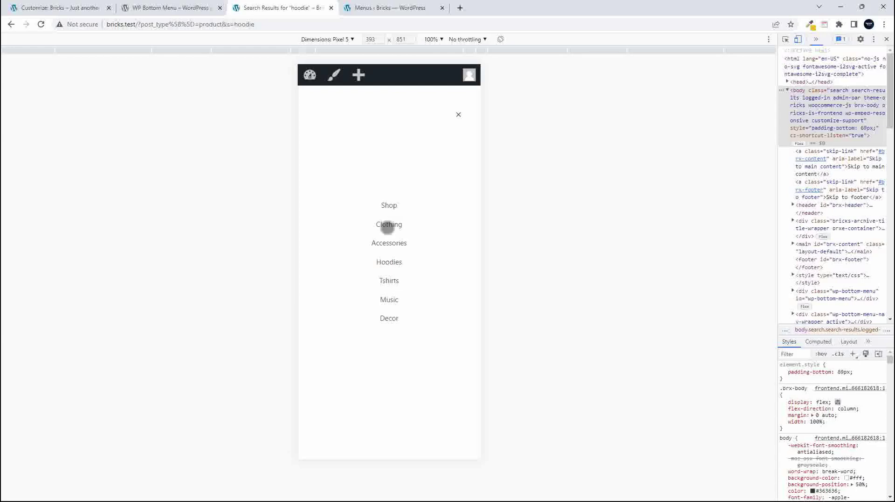
# Step: Inspect the Shop link of the full-screen menu with the developer tools pane widened
pyautogui.click(399, 217)
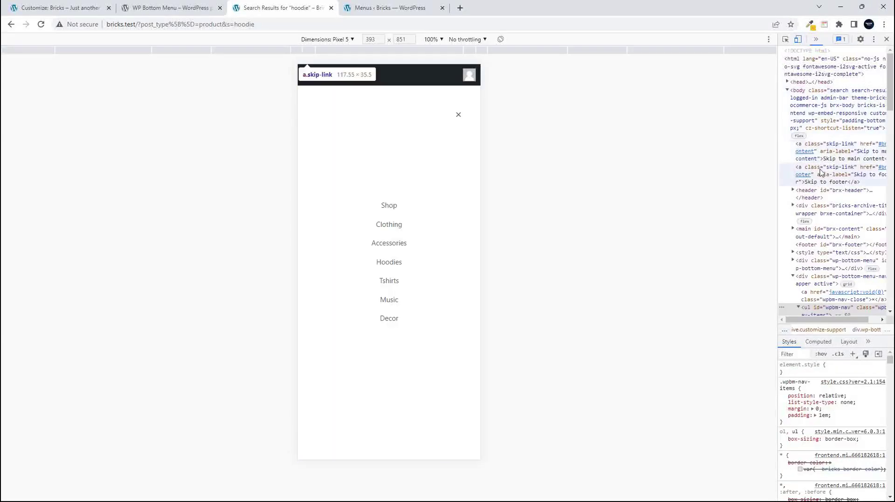
pyautogui.moveTo(778, 169); pyautogui.dragTo(686, 191)
pyautogui.rightClick(324, 208)
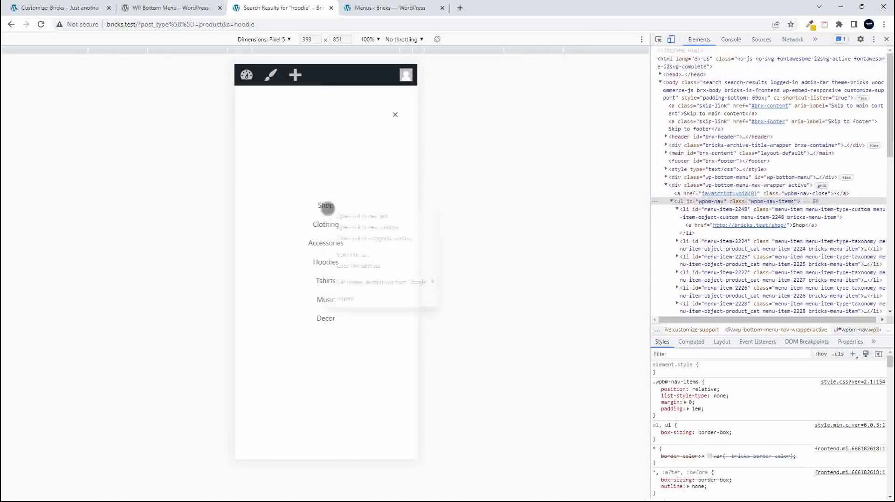
pyautogui.click(367, 300)
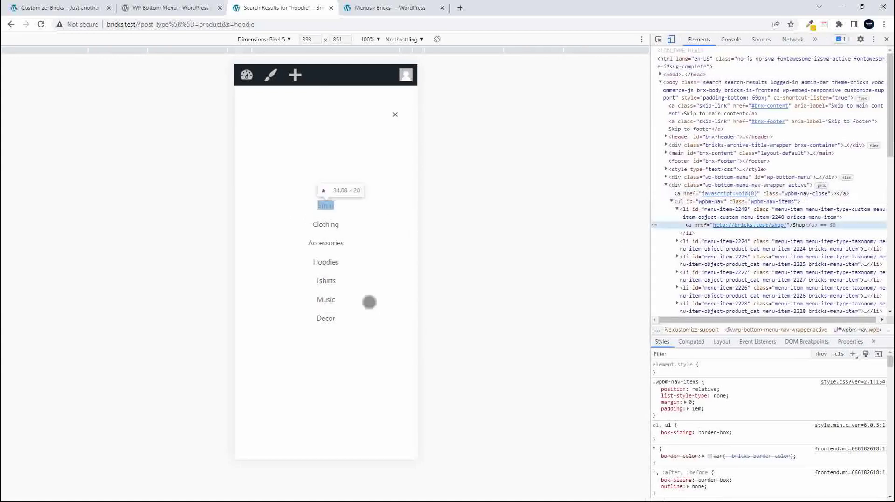
# Step: Select the ul#wpbm-nav list in the element tree, collapse its Shop item, and add a new style rule for the list
pyautogui.click(683, 202)
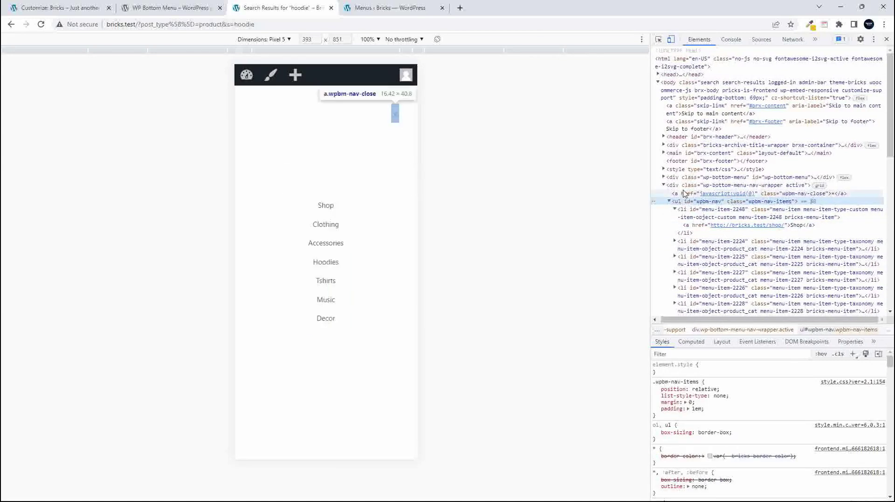
pyautogui.click(686, 186)
pyautogui.click(680, 202)
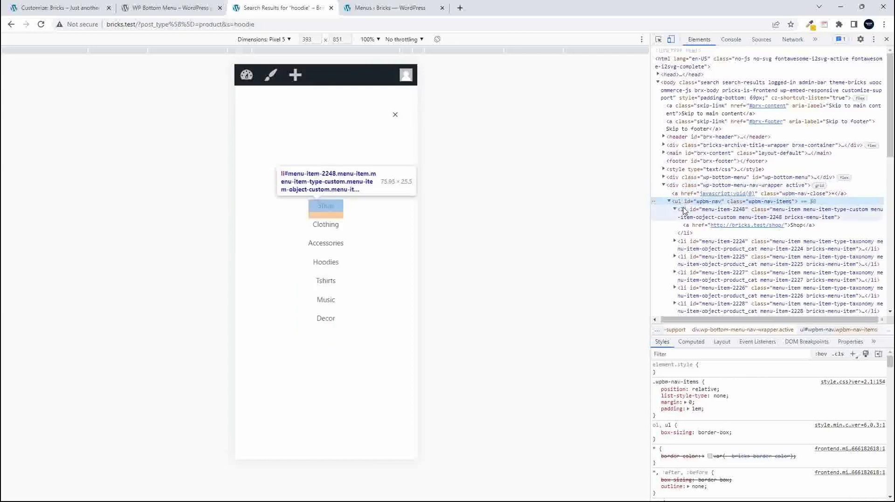
pyautogui.click(675, 210)
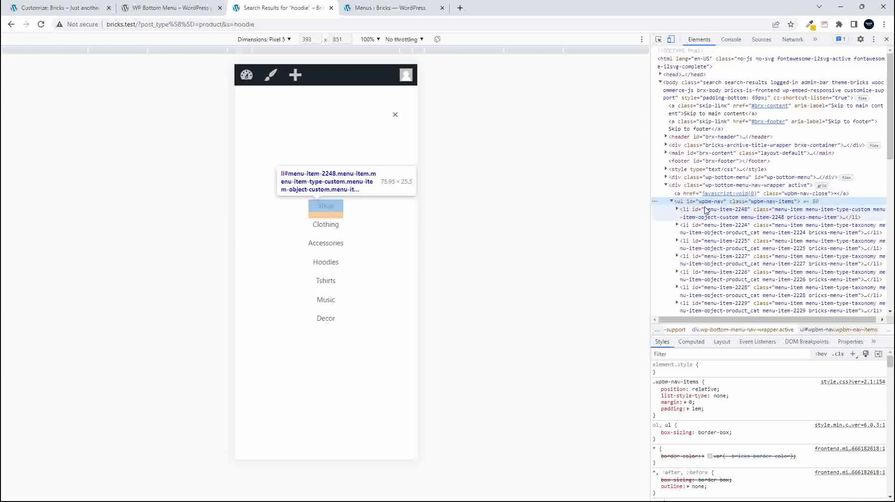
pyautogui.click(853, 355)
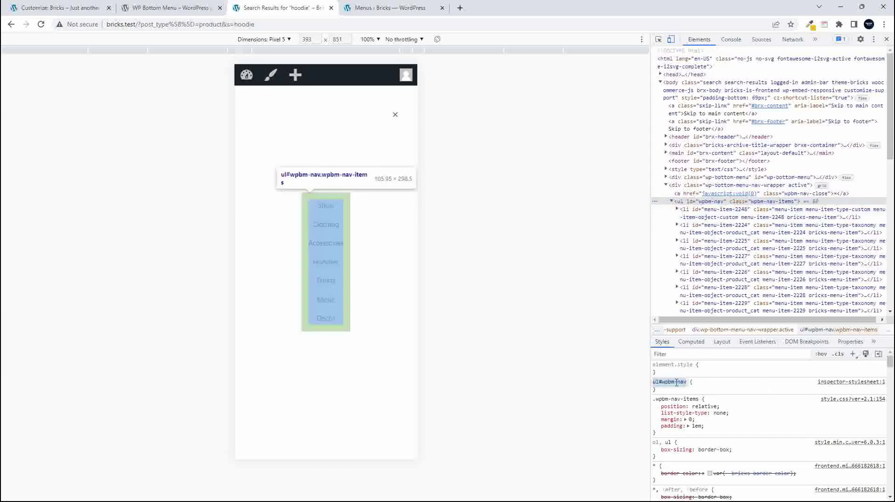
pyautogui.click(694, 390)
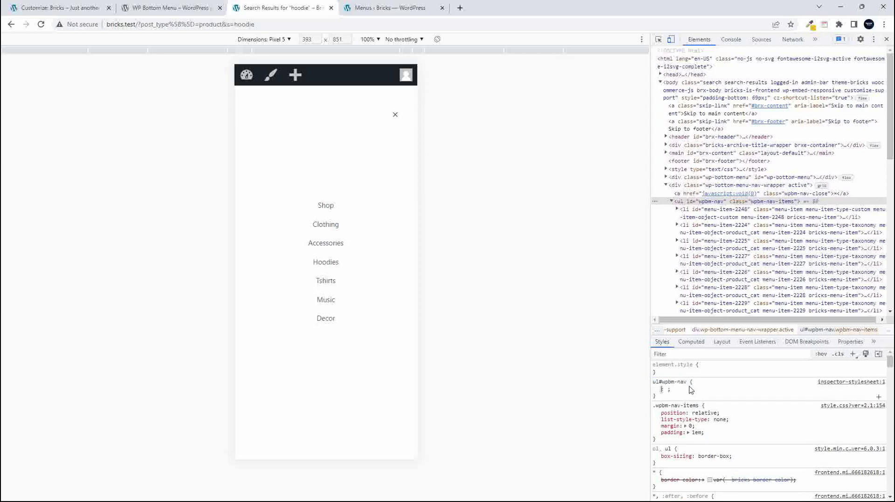
pyautogui.write('width')
pyautogui.press('Tab')
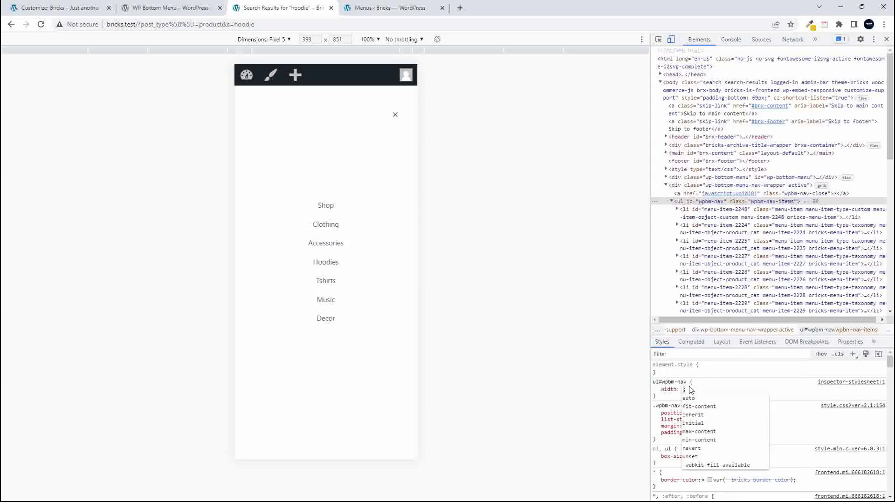
pyautogui.write('100')
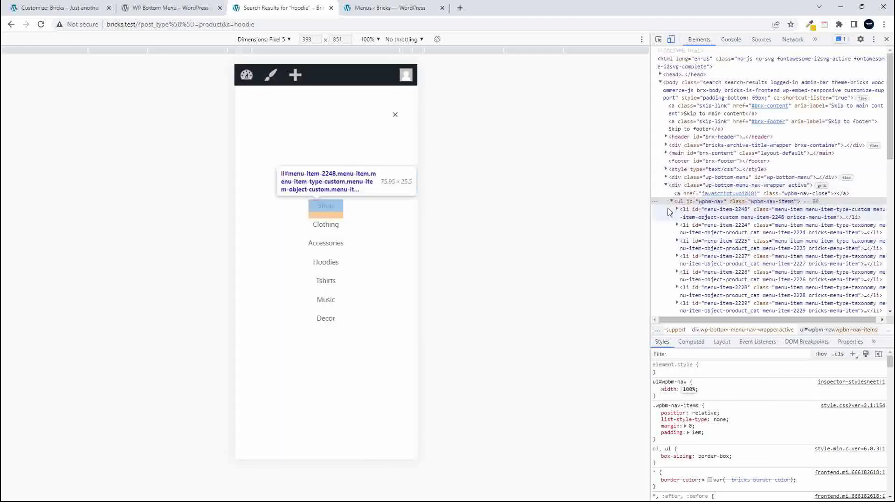
pyautogui.press('Escape')
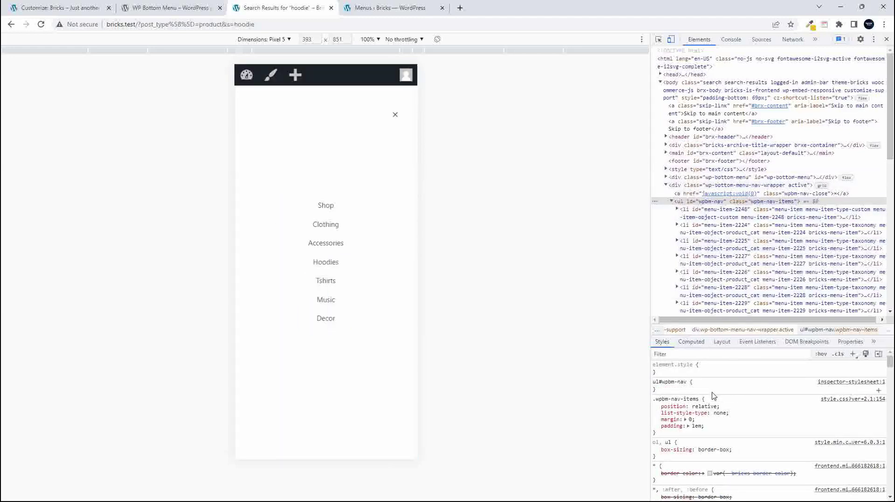
# Step: Add the declaration width: 100% to the ul#wpbm-nav style rule
pyautogui.click(697, 384)
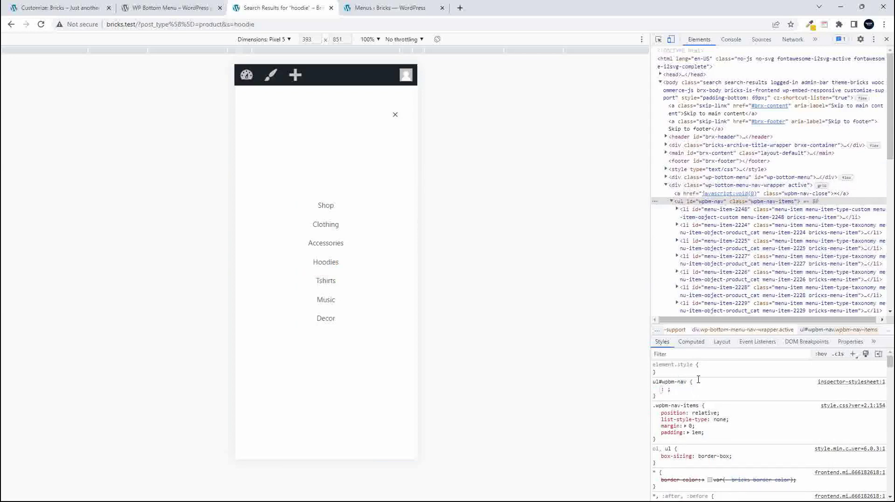
pyautogui.write('width: 100%;')
pyautogui.press('Return')
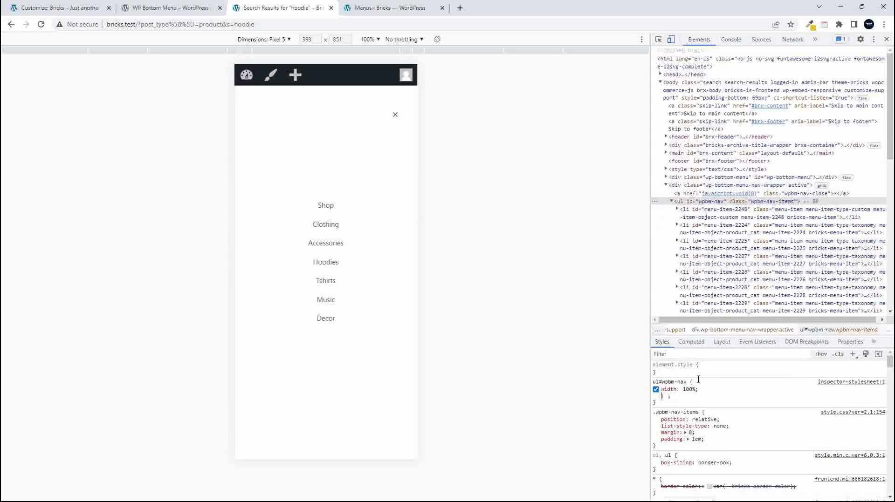
# Step: Expand and select the Shop list item li#menu-item-2248, and add an empty style rule for it
pyautogui.click(676, 210)
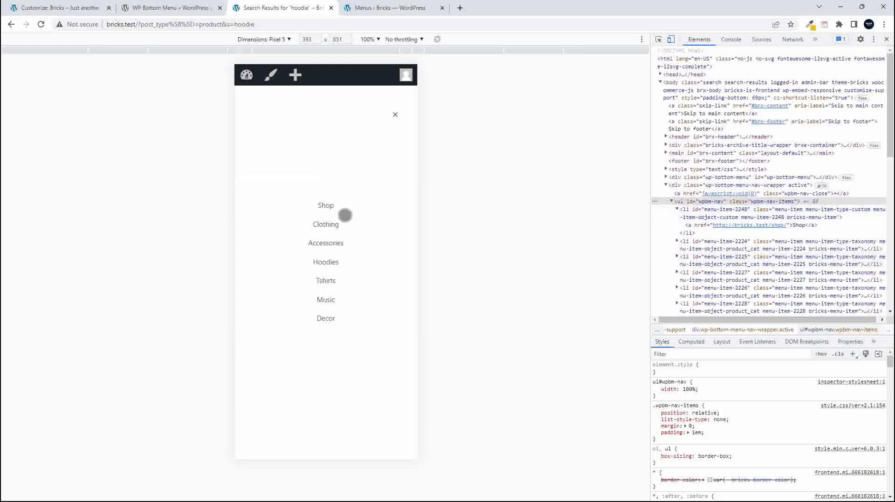
pyautogui.click(687, 212)
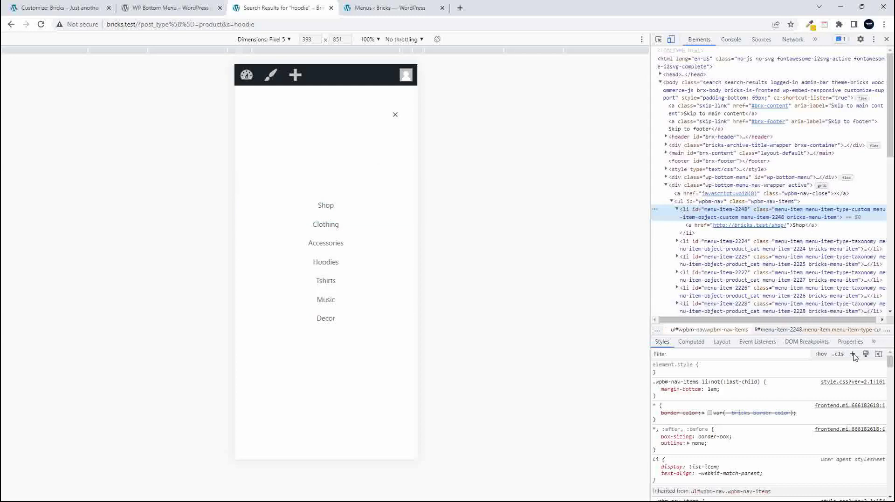
pyautogui.click(853, 356)
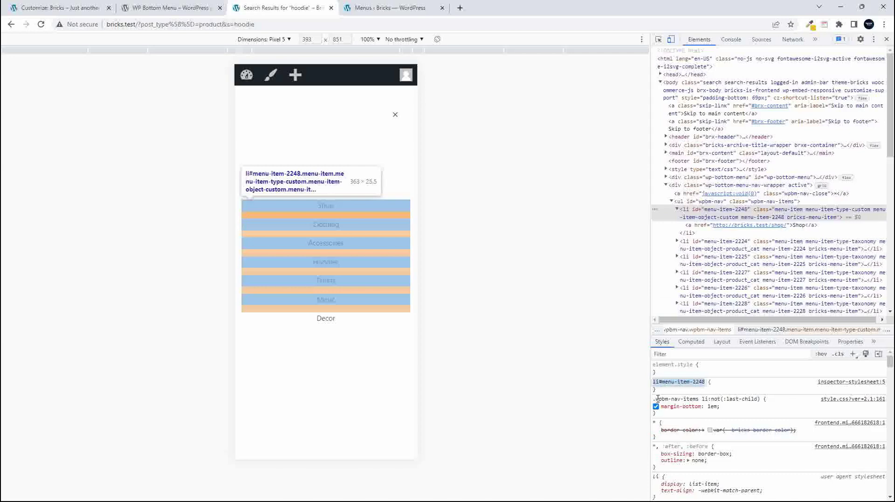
# Step: Set margin-bottom to 0 in the .wpbm-nav-items li:not(:last-child) rule
pyautogui.click(676, 400)
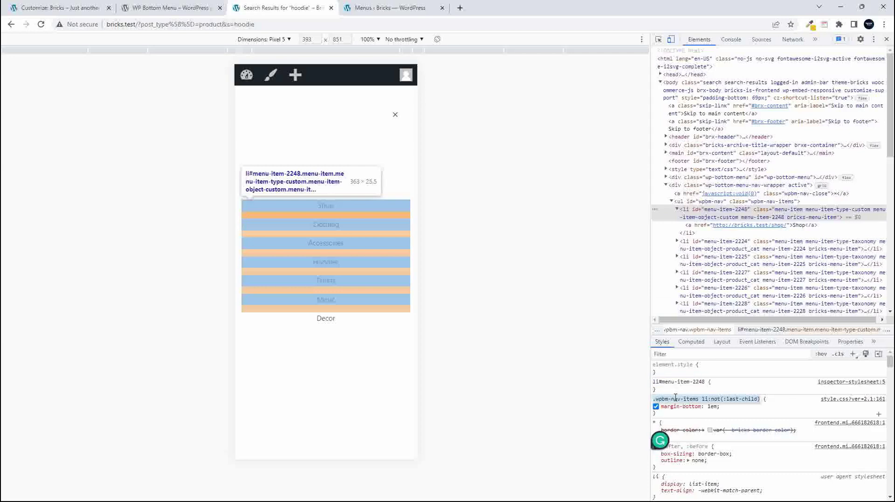
pyautogui.click(738, 414)
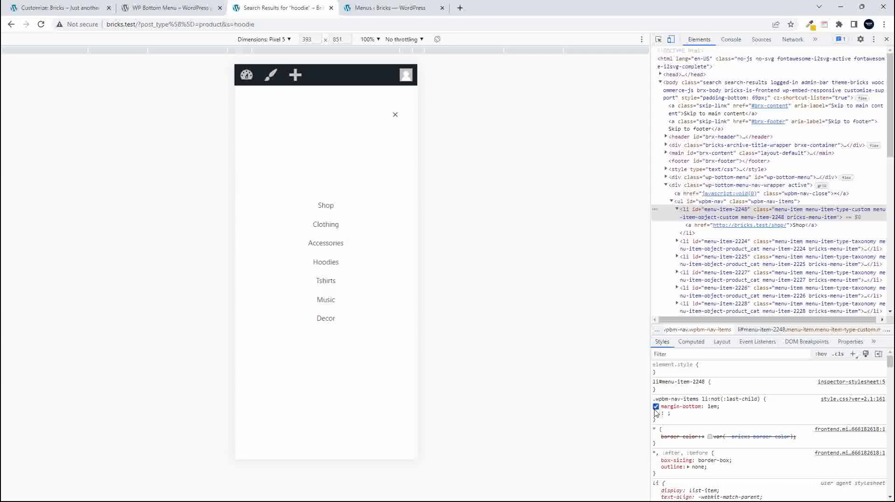
pyautogui.click(712, 407)
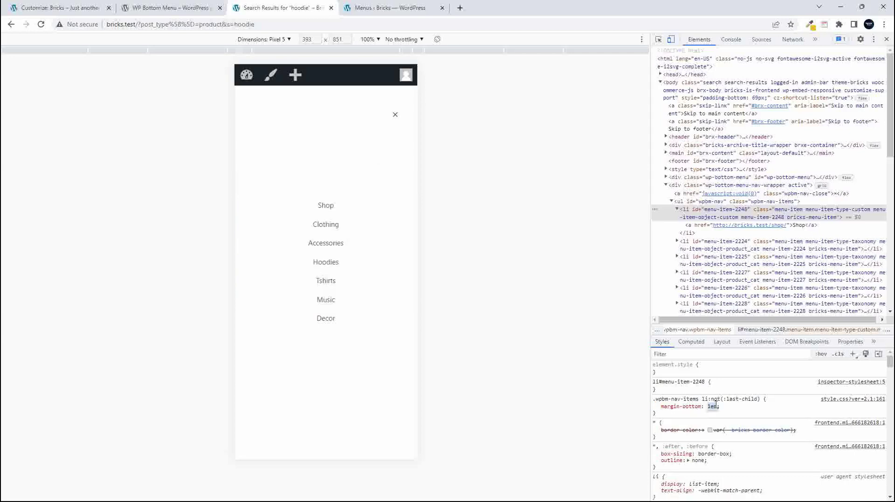
pyautogui.write('0')
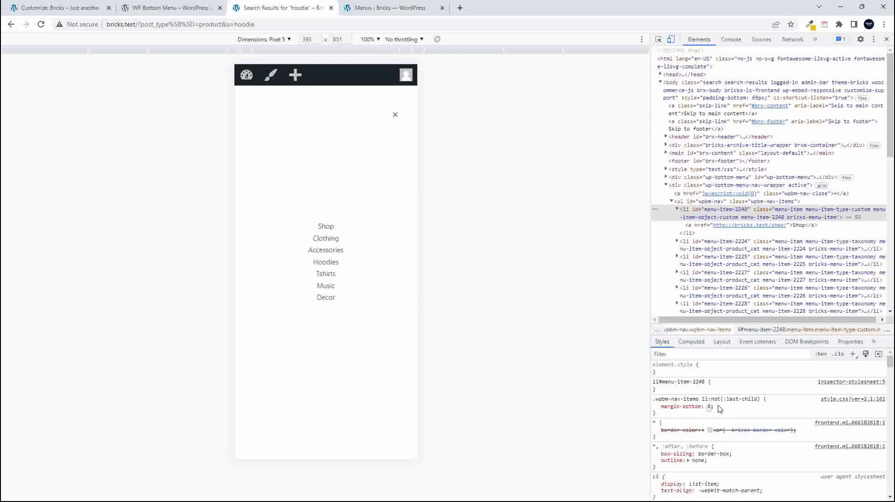
pyautogui.press('Return')
# Step: Add border-bottom: 1px solid #ddd to the .wpbm-nav-items li:not(:last-child) rule
pyautogui.write('border')
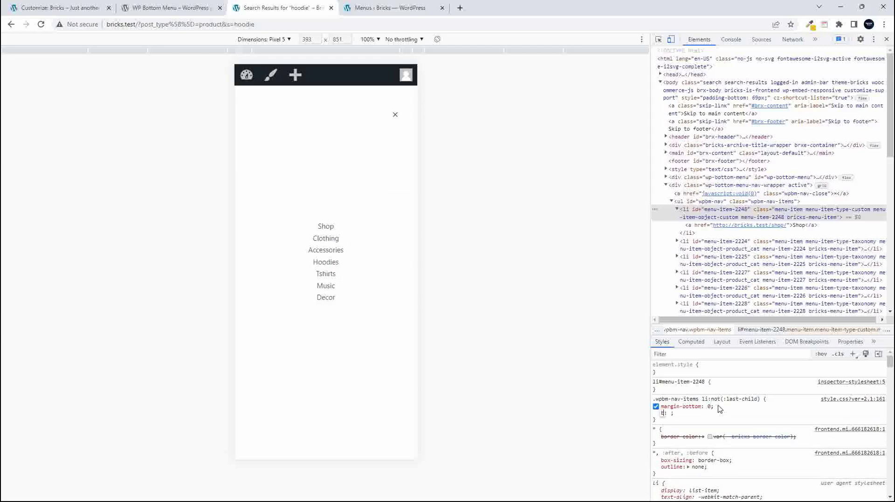
pyautogui.write('-bottom: ')
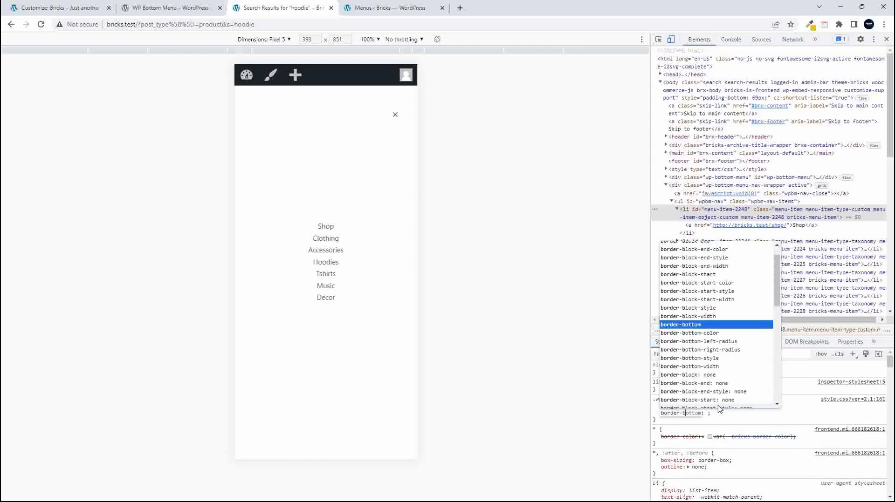
pyautogui.write('1')
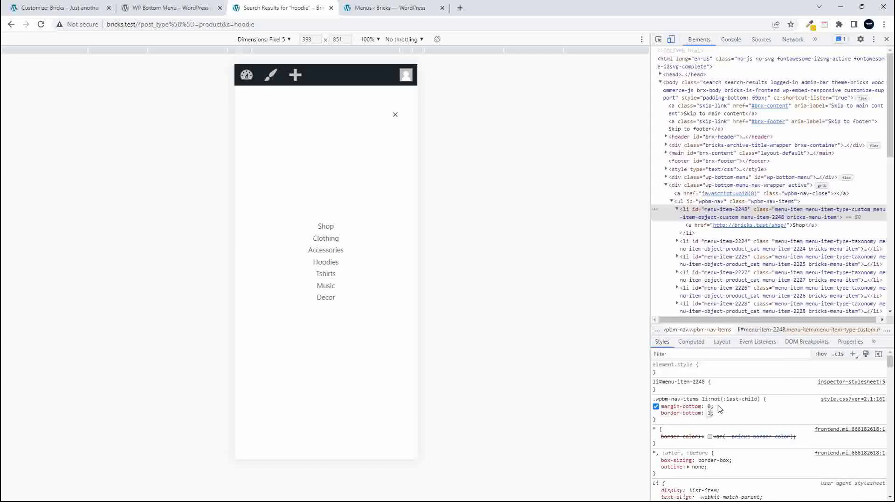
pyautogui.write('px solid #')
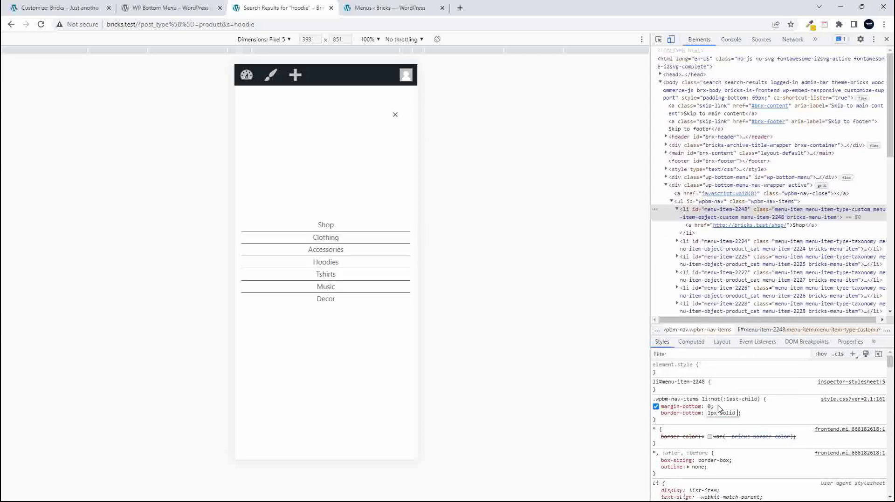
pyautogui.write('ddd')
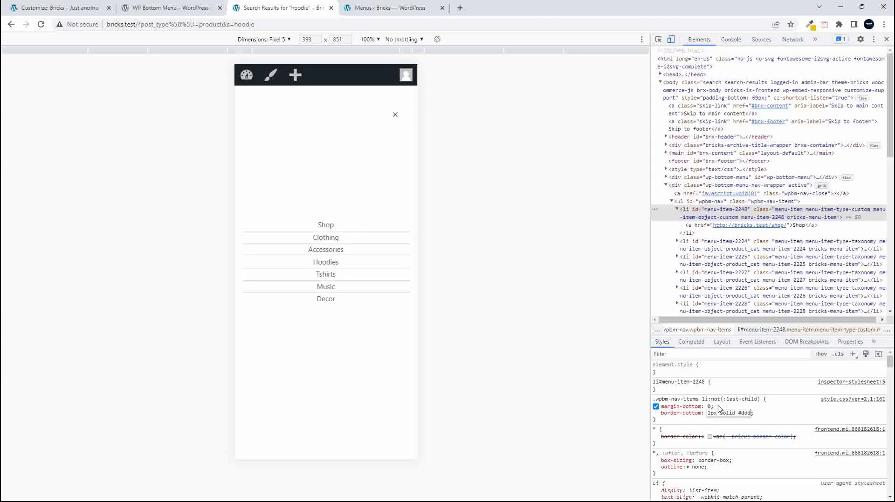
# Step: Select the Shop link in the element tree and add padding: 15px to its .wpbm-nav-items li a rule
pyautogui.click(698, 227)
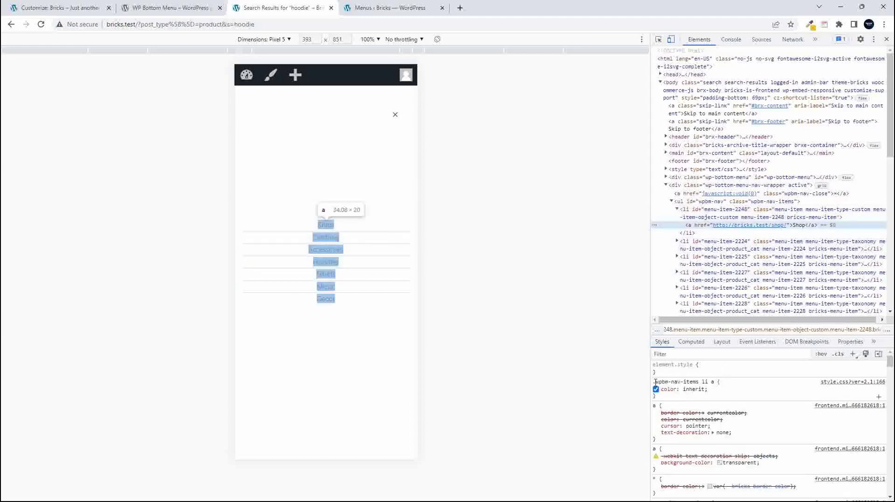
pyautogui.click(709, 390)
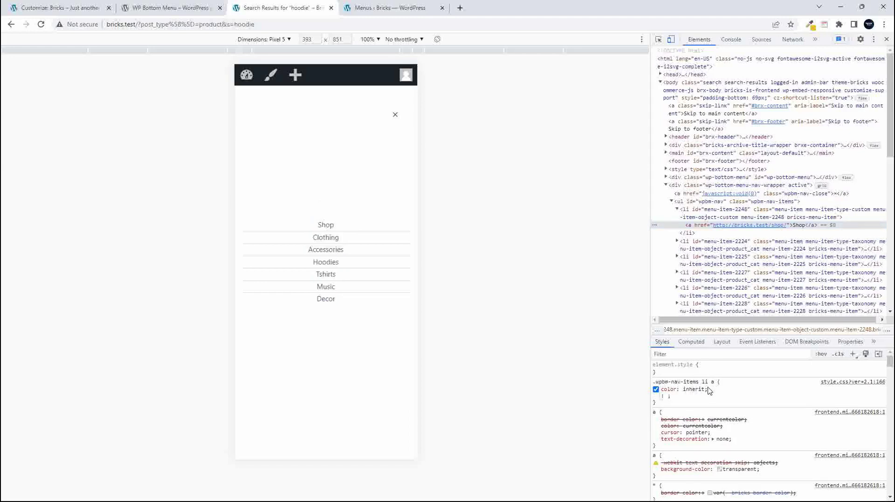
pyautogui.write('padding')
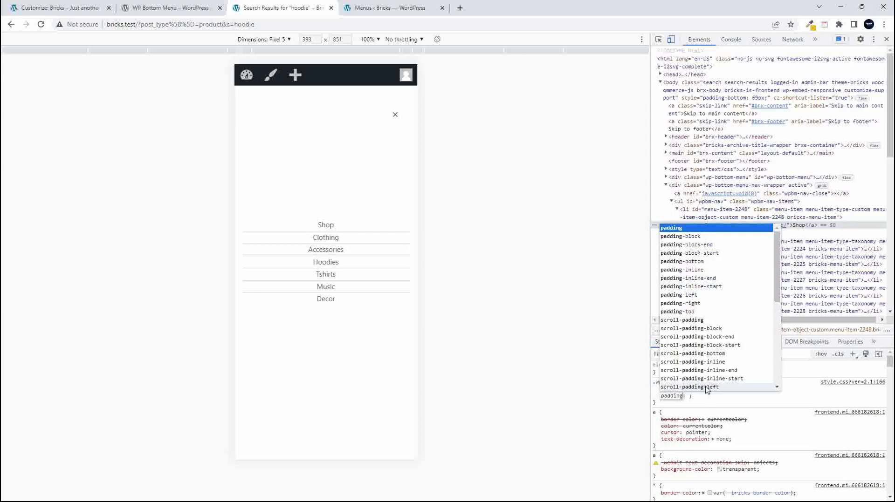
pyautogui.press('Tab')
pyautogui.write('1')
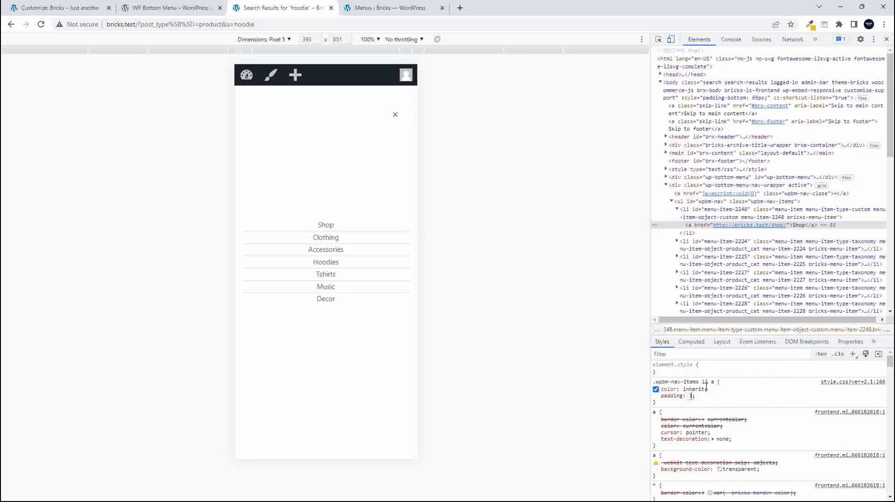
pyautogui.write('5px')
pyautogui.press('Tab')
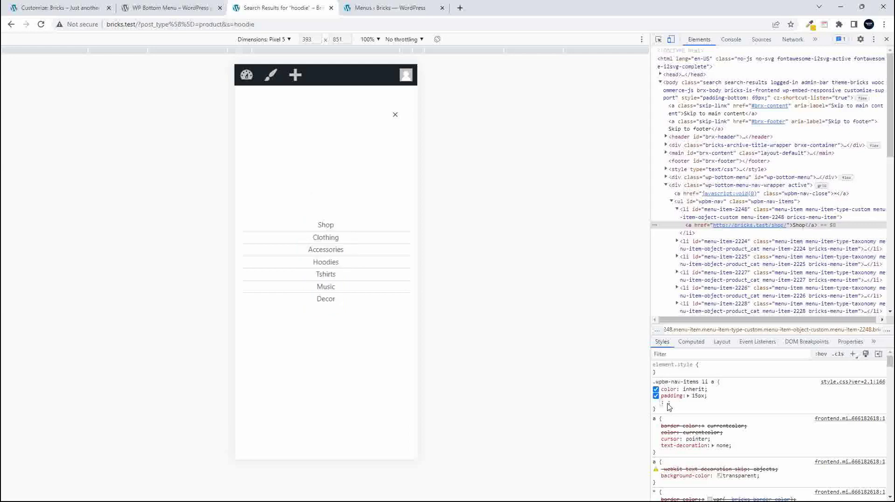
# Step: Add width: 100% to the .wpbm-nav-items li a rule
pyautogui.write('width')
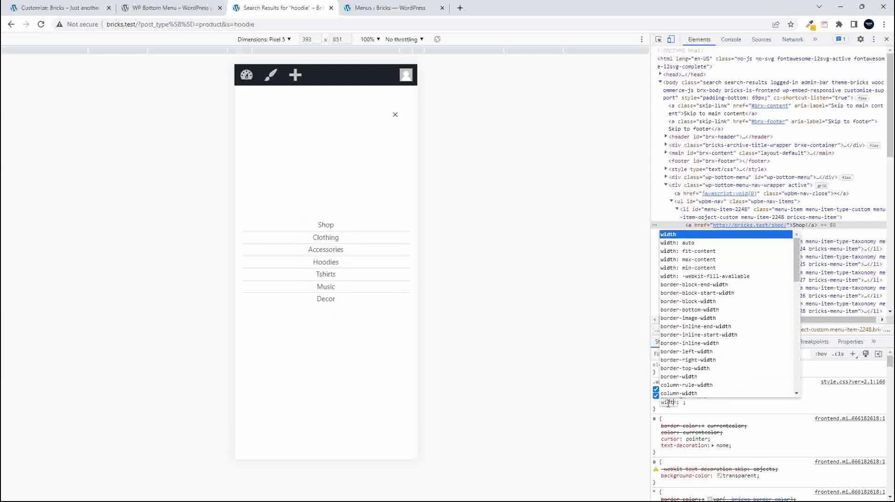
pyautogui.press('Tab')
pyautogui.write('100%')
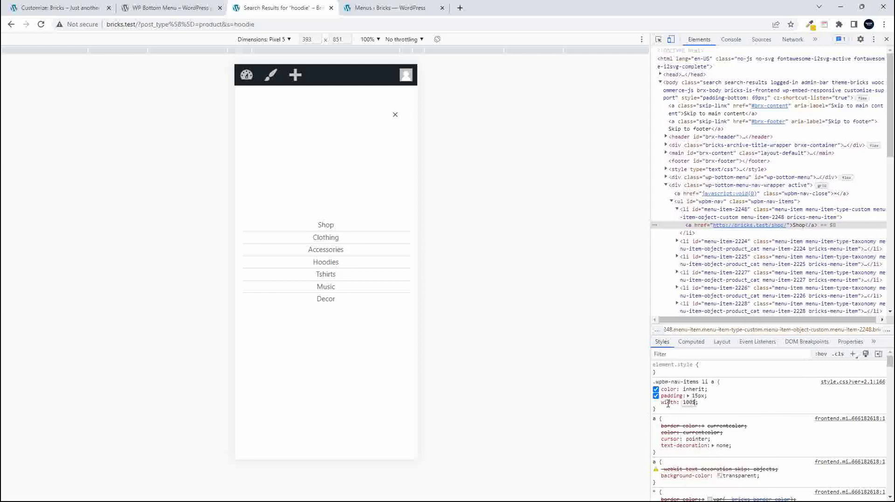
pyautogui.click(708, 409)
pyautogui.doubleClick(692, 403)
pyautogui.click(696, 406)
pyautogui.click(726, 407)
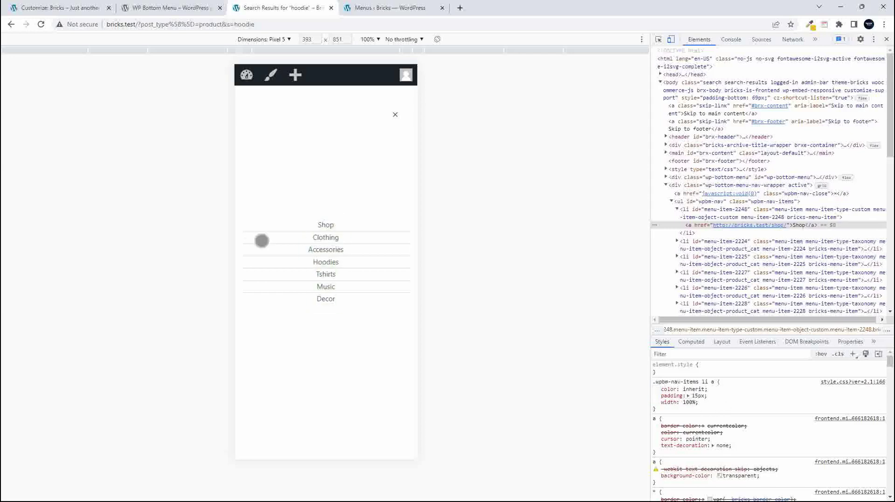
# Step: Add display: block to the .wpbm-nav-items li a rule
pyautogui.click(690, 403)
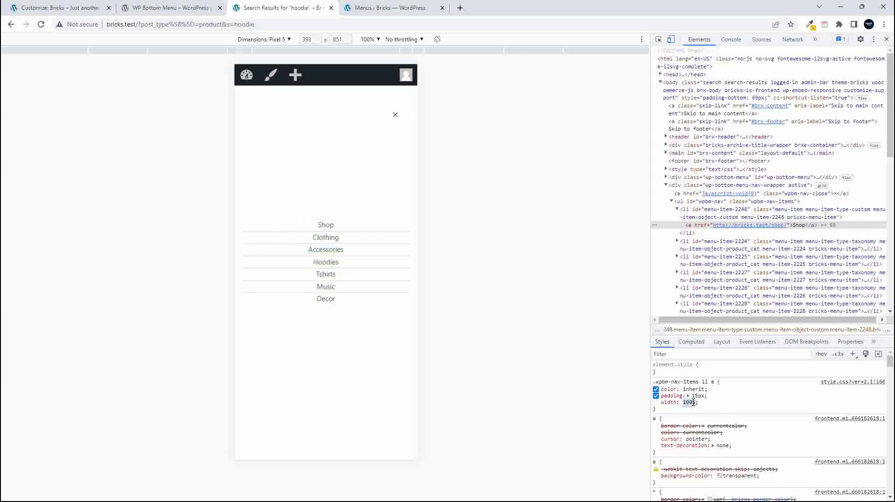
pyautogui.press('Return')
pyautogui.write('display')
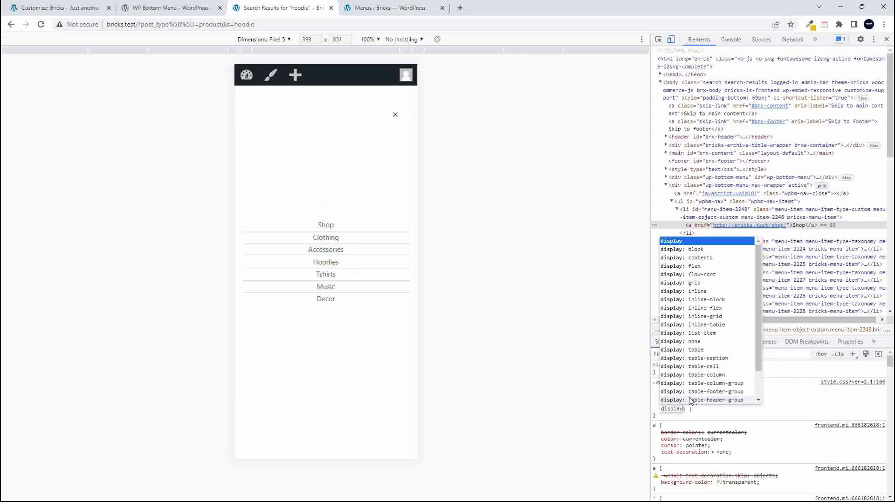
pyautogui.press('Tab')
pyautogui.write('block')
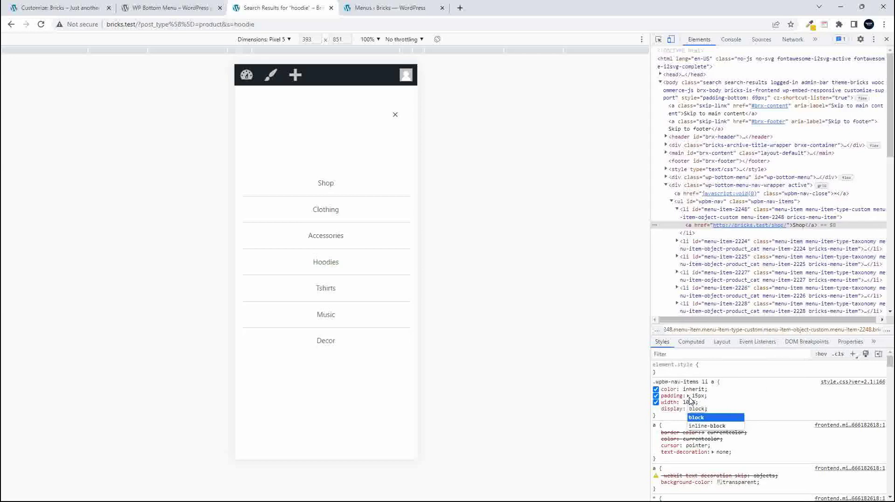
pyautogui.click(713, 415)
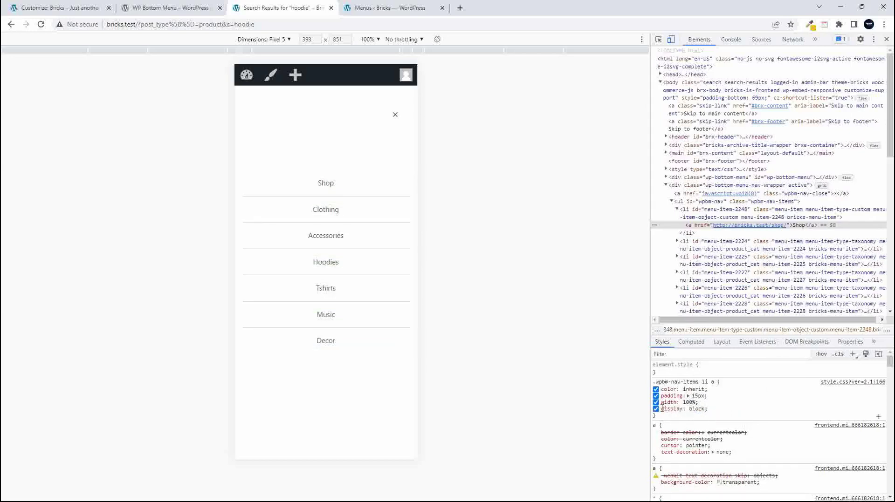
pyautogui.click(693, 397)
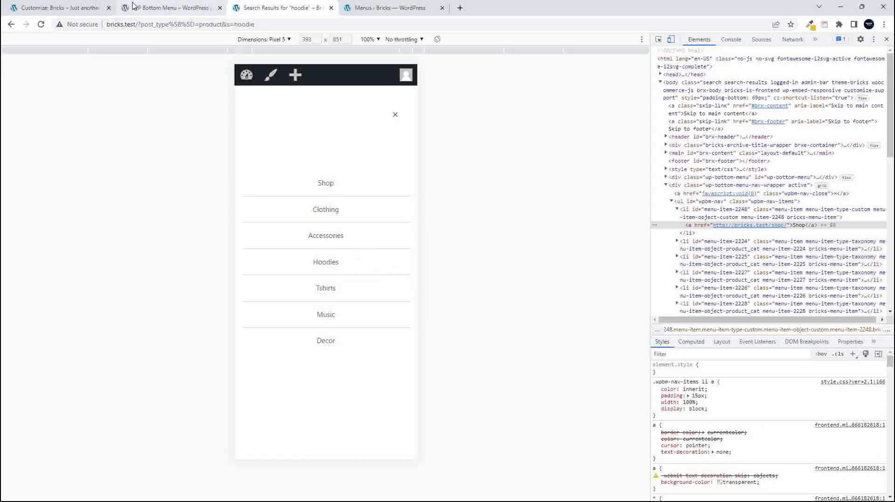
# Step: In the Customizer's Additional CSS, remove the opening comment mark before the .wpbm-nav-items li:not(:last-child) rule
pyautogui.click(78, 7)
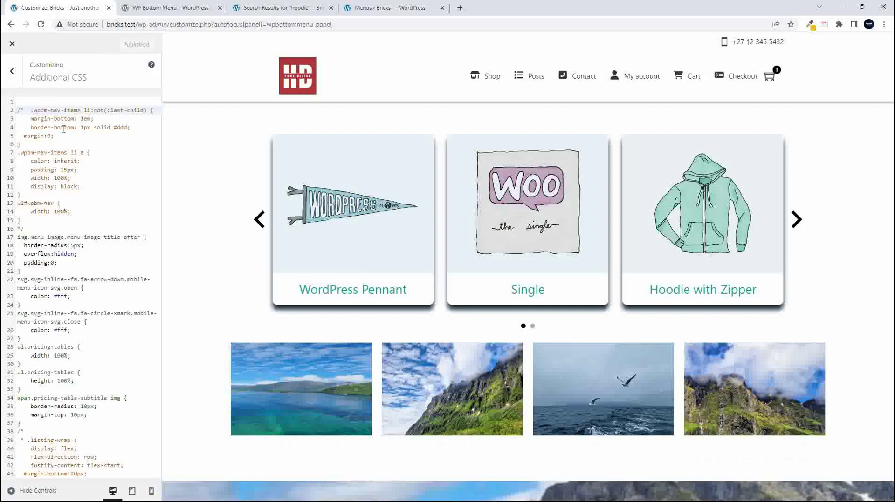
pyautogui.click(25, 111)
pyautogui.press('BackSpace')
pyautogui.press('BackSpace')
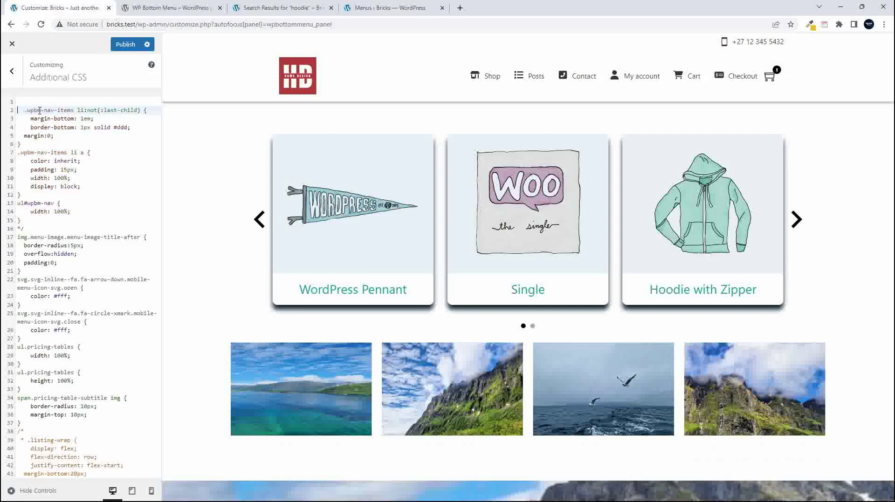
# Step: Delete the margin-bottom: 1em line from the .wpbm-nav-items li:not(:last-child) rule in the Additional CSS
pyautogui.moveTo(25, 110); pyautogui.dragTo(153, 111)
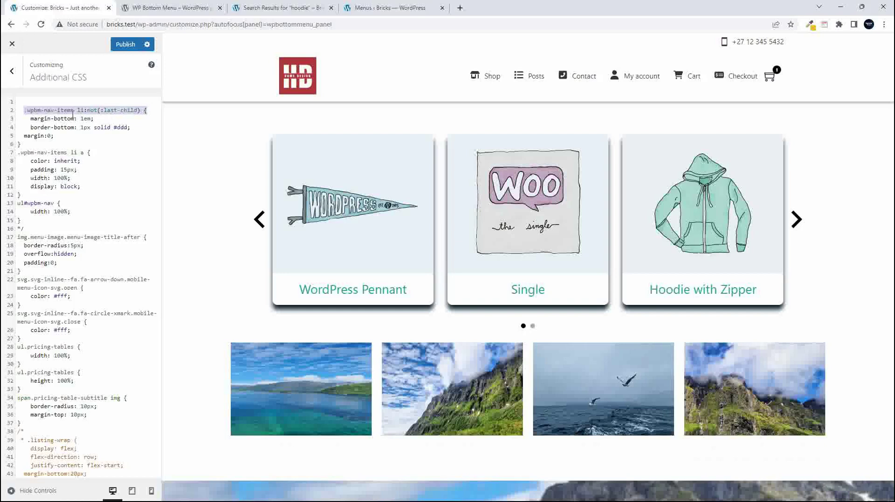
pyautogui.click(24, 136)
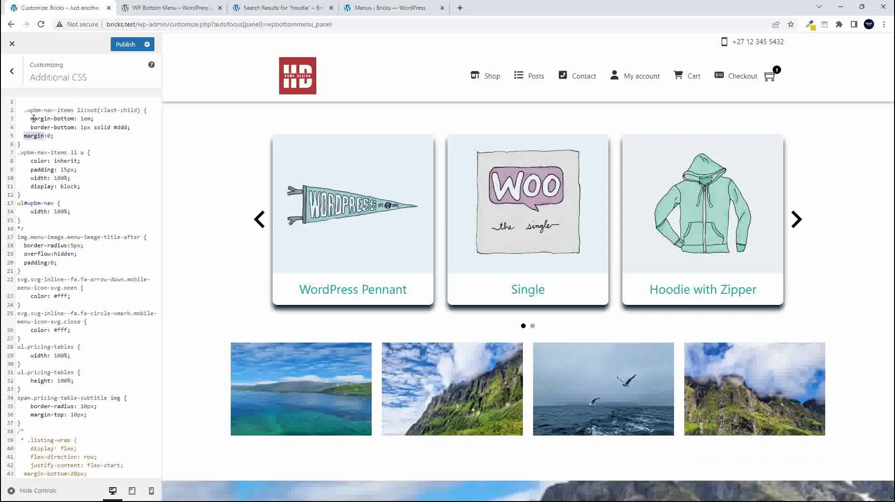
pyautogui.moveTo(28, 119); pyautogui.dragTo(103, 117)
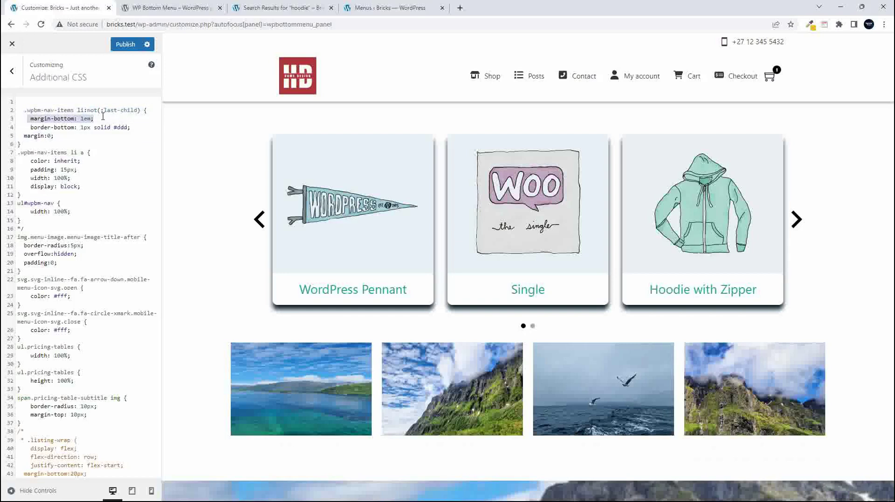
pyautogui.press('BackSpace')
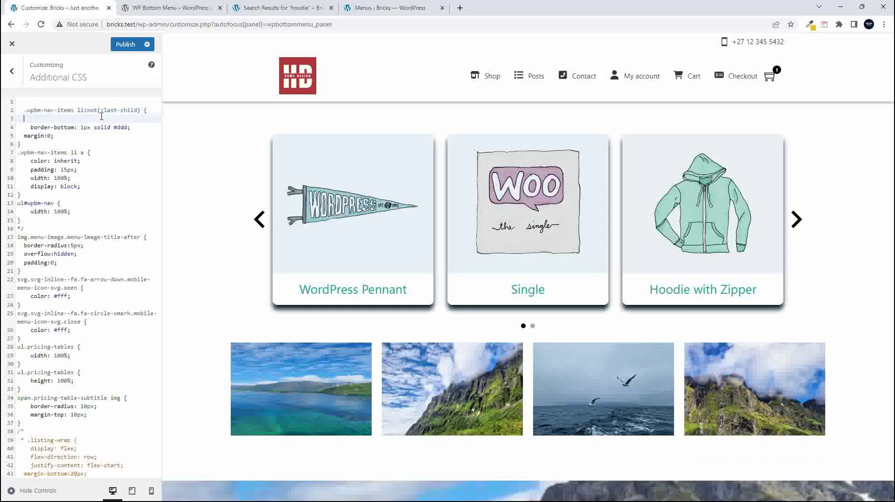
pyautogui.press('BackSpace')
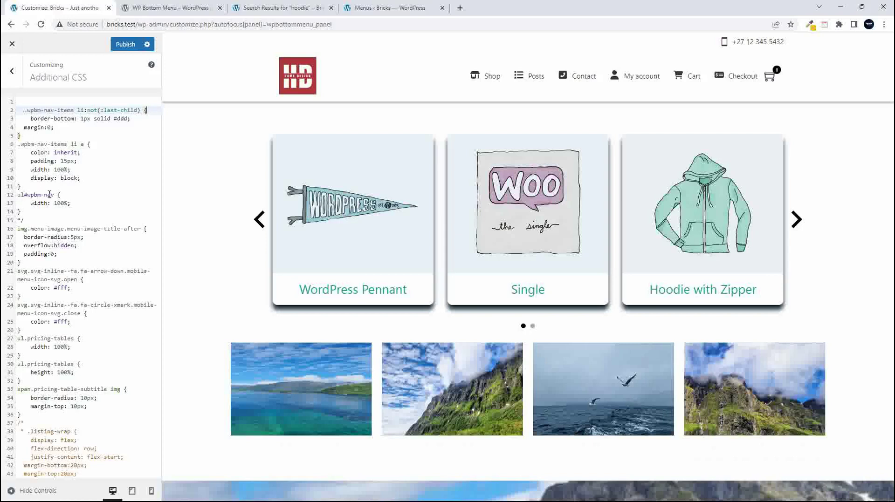
# Step: Remove the closing comment mark after the ul#wpbm-nav rule and publish the Additional CSS
pyautogui.click(49, 220)
pyautogui.press('BackSpace')
pyautogui.press('BackSpace')
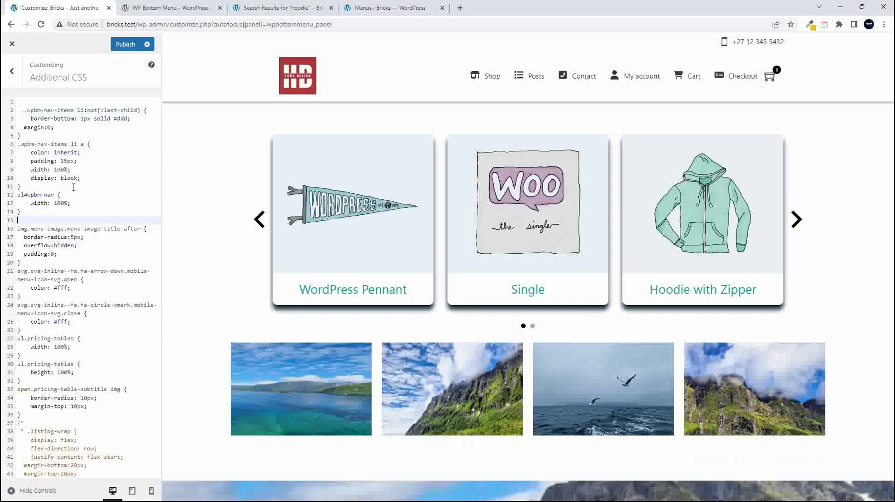
pyautogui.click(123, 45)
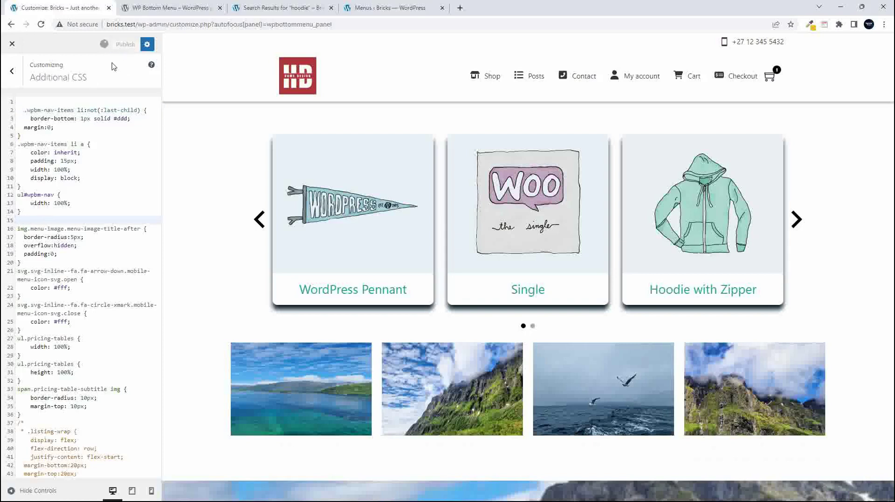
# Step: Reload the hoodie search results page in the mobile preview and open the Clothing category from the bottom menu's Shop list
pyautogui.click(397, 9)
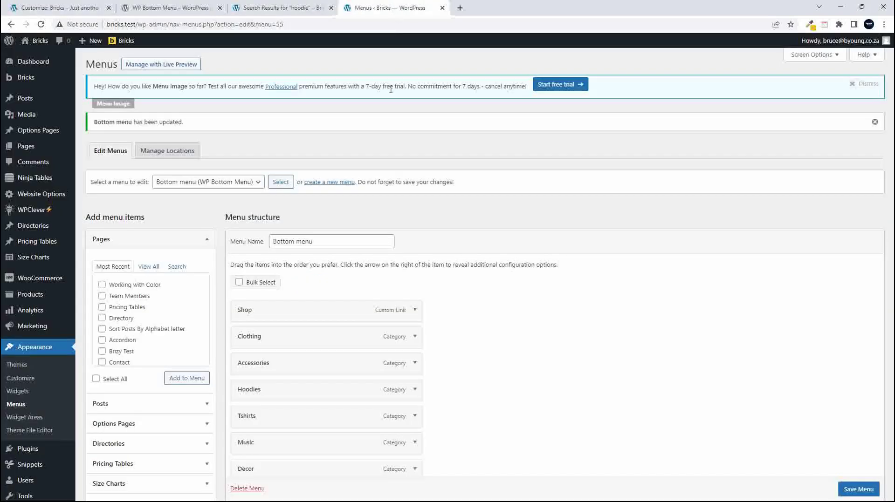
pyautogui.click(283, 7)
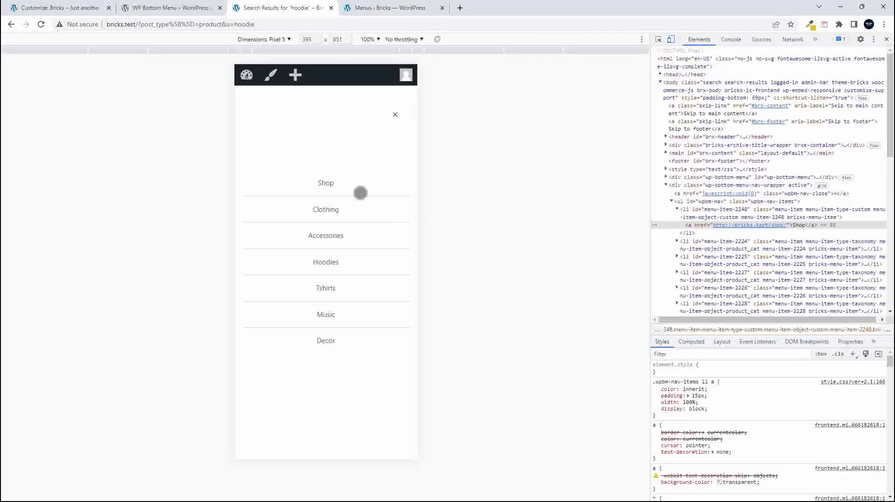
pyautogui.click(43, 25)
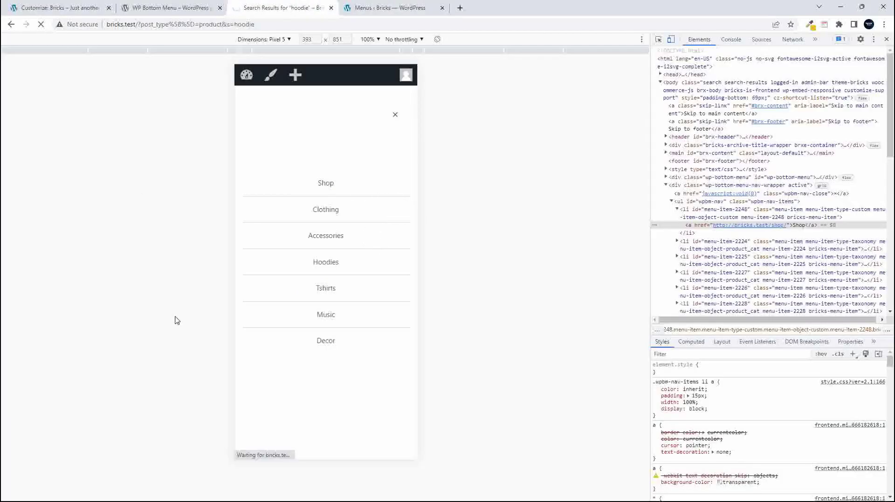
pyautogui.click(400, 443)
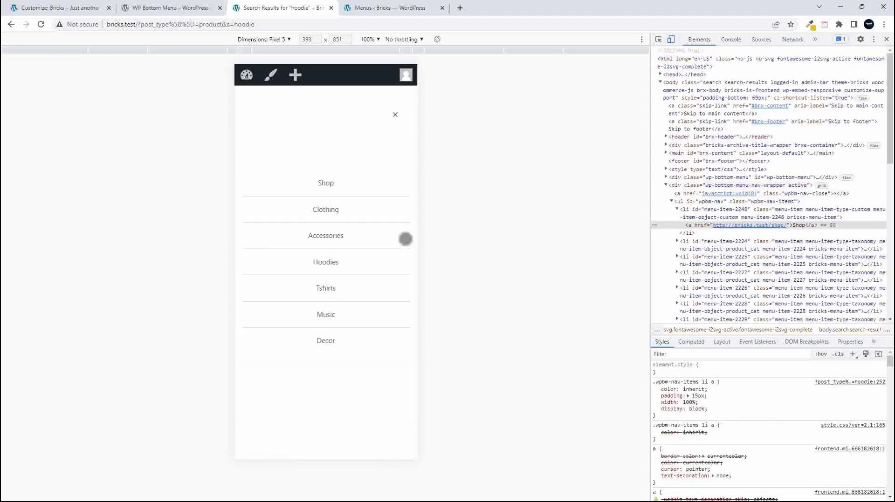
pyautogui.click(401, 215)
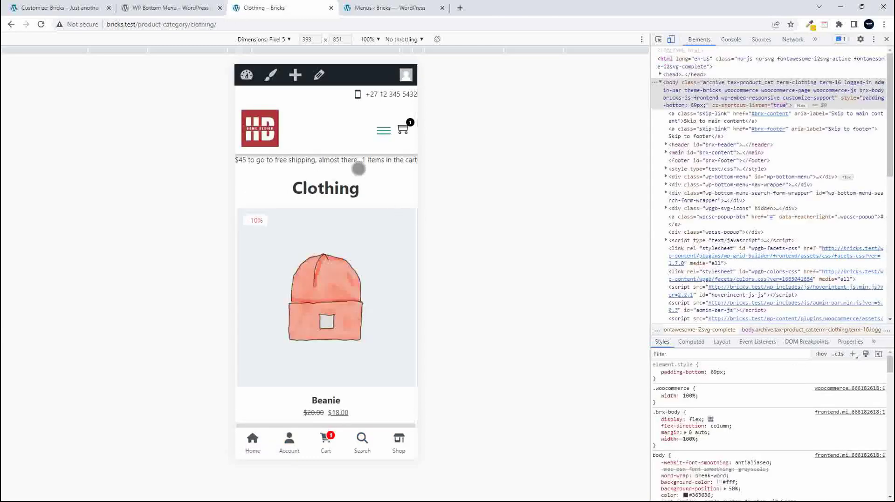
# Step: Highlight the three bottom menu rules in the Additional CSS, and check the Shop list on the Clothing page, closing it again
pyautogui.click(59, 8)
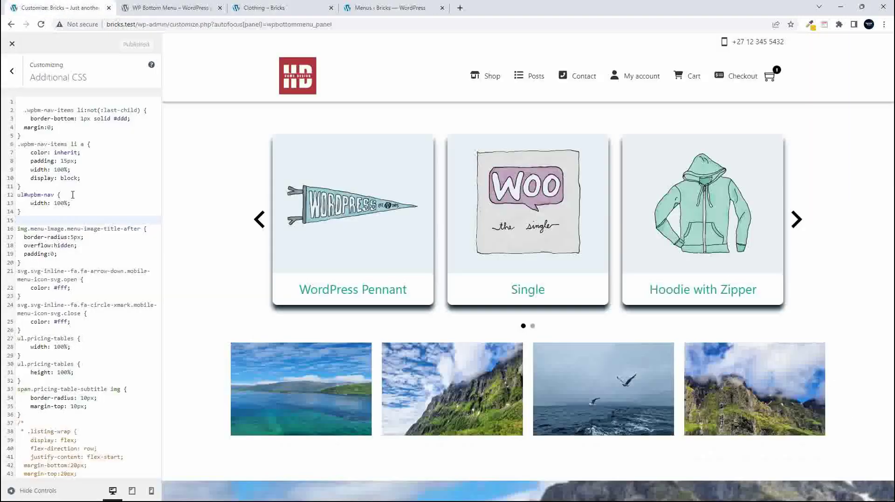
pyautogui.moveTo(30, 213); pyautogui.dragTo(8, 116)
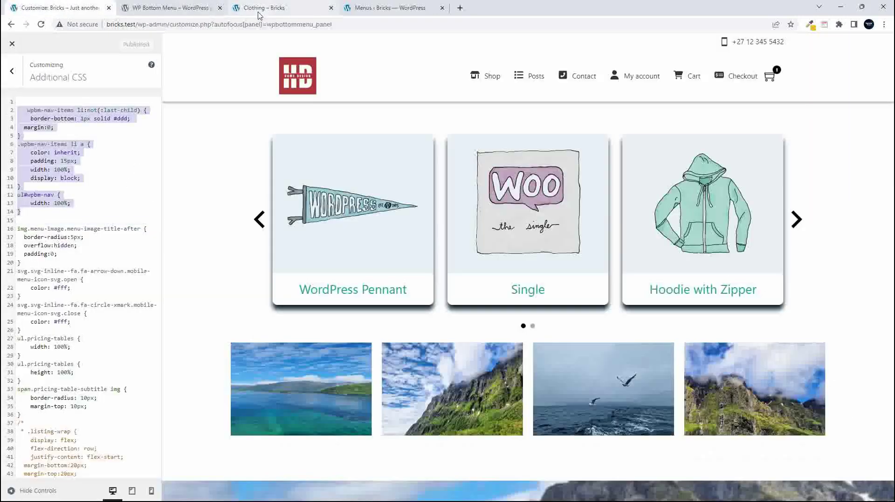
pyautogui.click(280, 10)
pyautogui.click(399, 439)
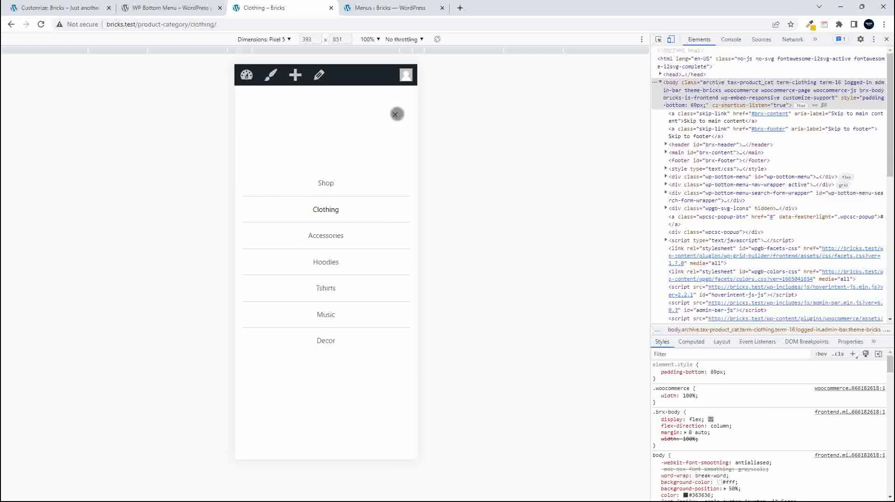
pyautogui.click(395, 117)
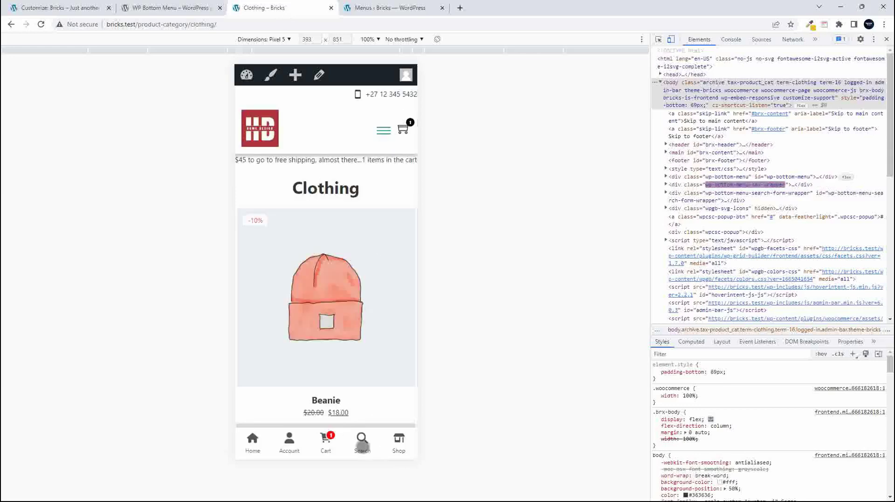